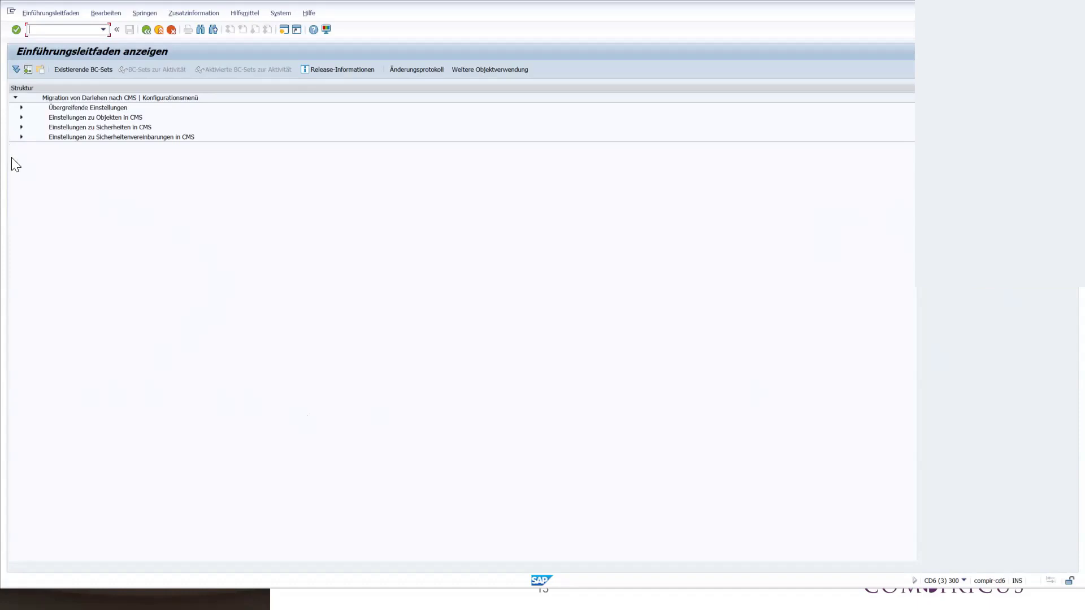
# Look through Übergreifende Einstellungen, collapse it, and expand Einstellungen zu Objekten in CMS in the implementation guide
pyautogui.click(21, 107)
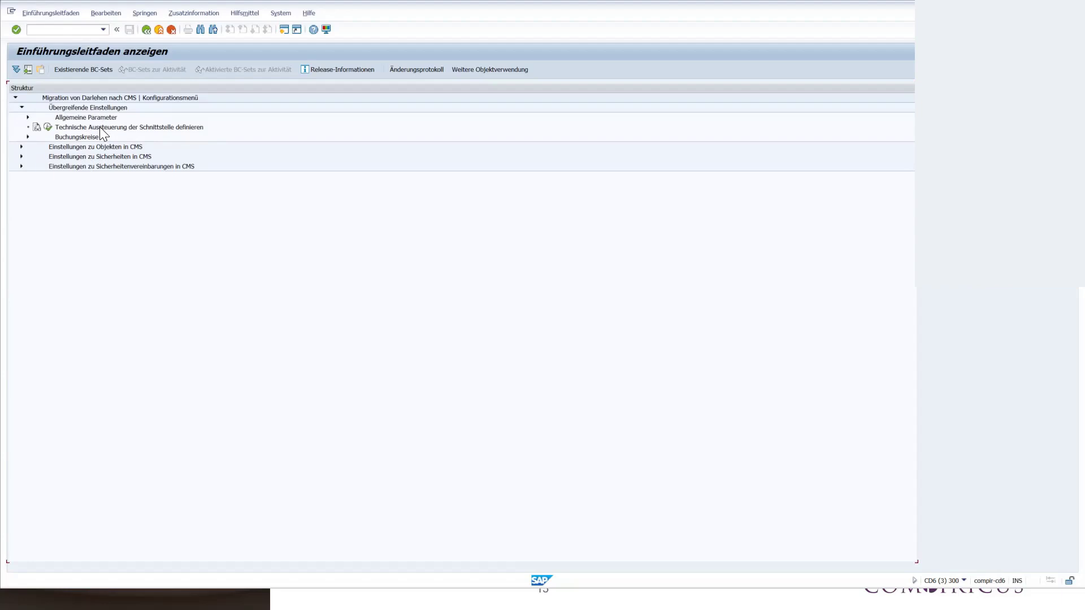
pyautogui.click(22, 108)
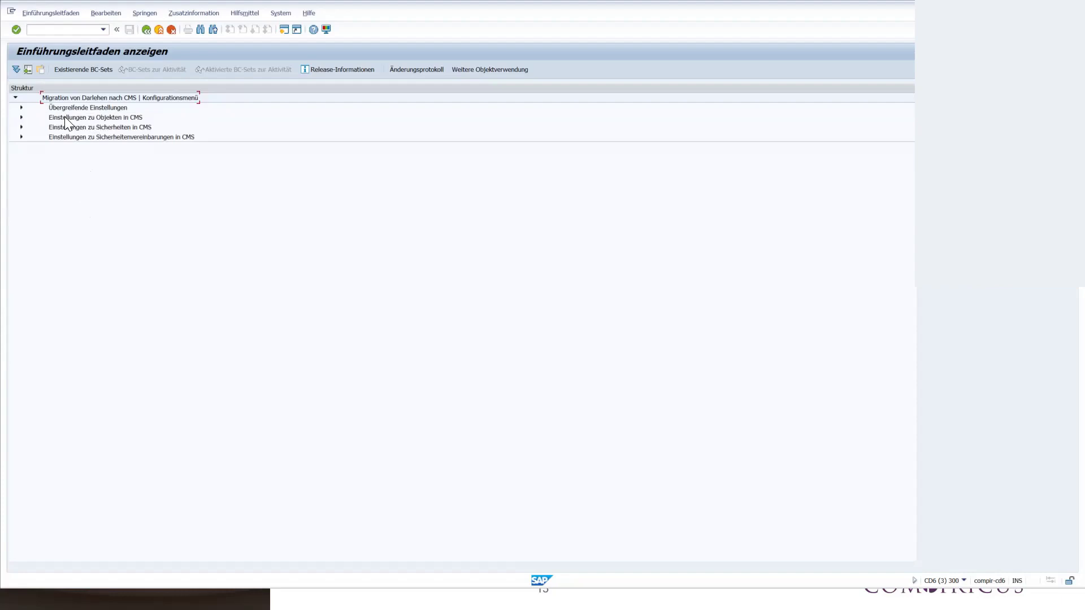
pyautogui.click(21, 119)
pyautogui.click(22, 117)
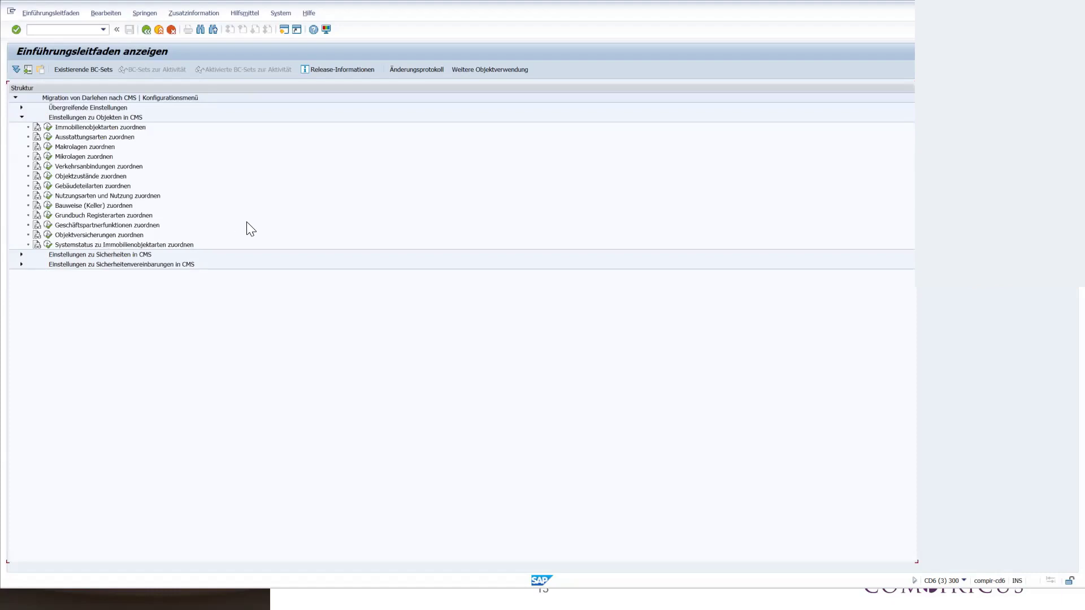
# Open the Immobilienobjektarten zuordnen activity, examine the mapping of CML object types to CMS Objektart codes, and leave the view
pyautogui.click(48, 128)
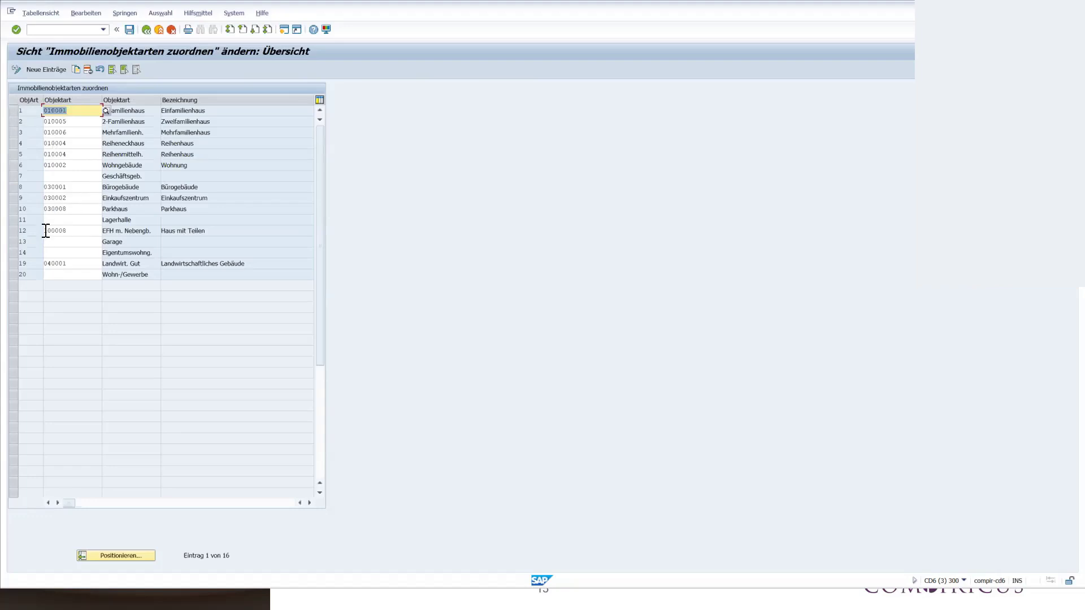
pyautogui.click(79, 177)
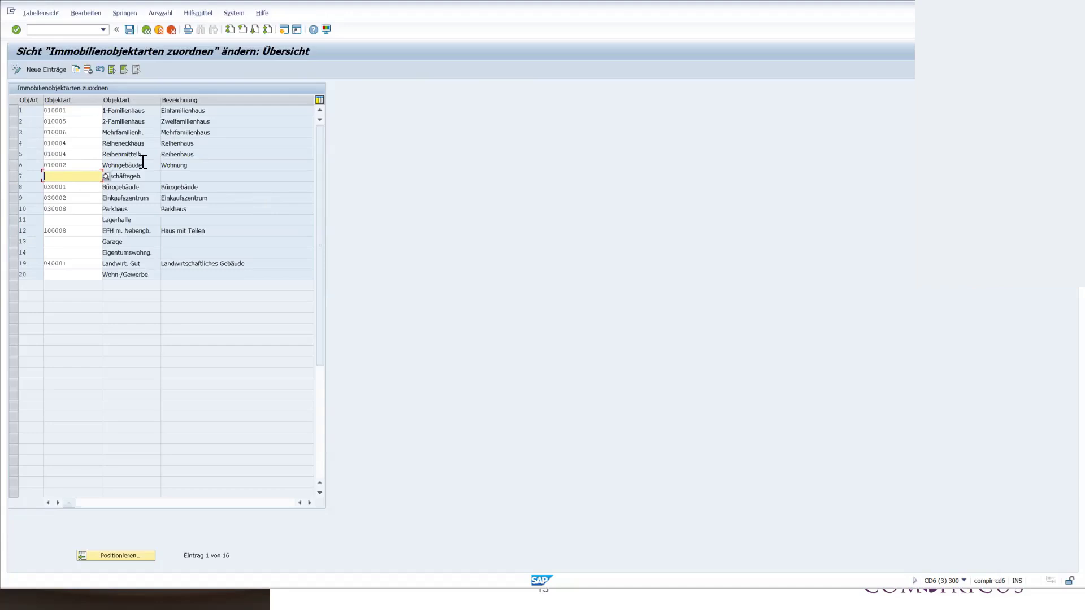
pyautogui.click(76, 110)
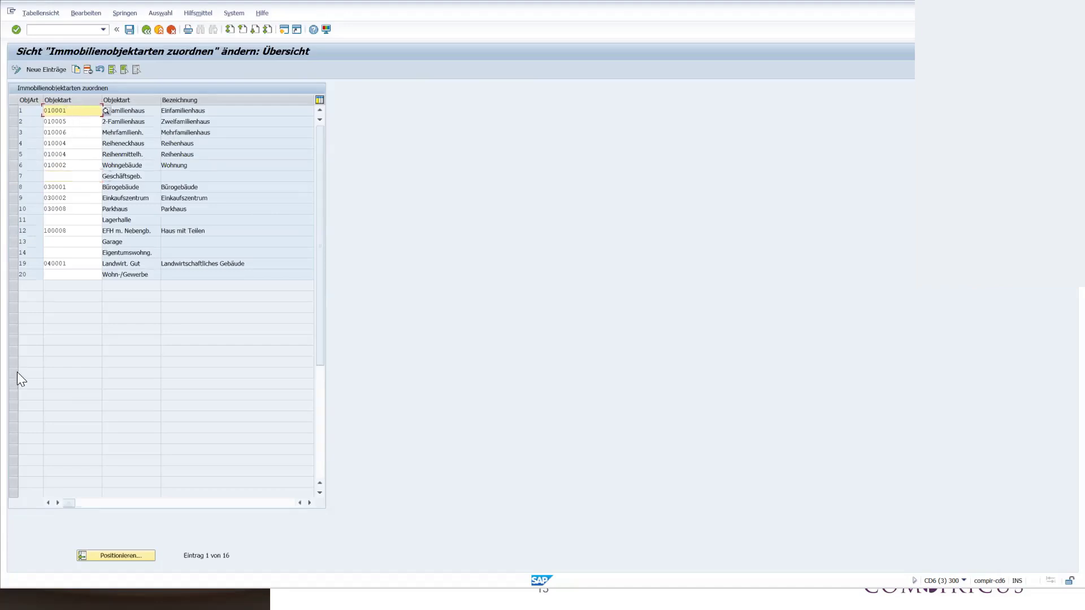
pyautogui.click(63, 132)
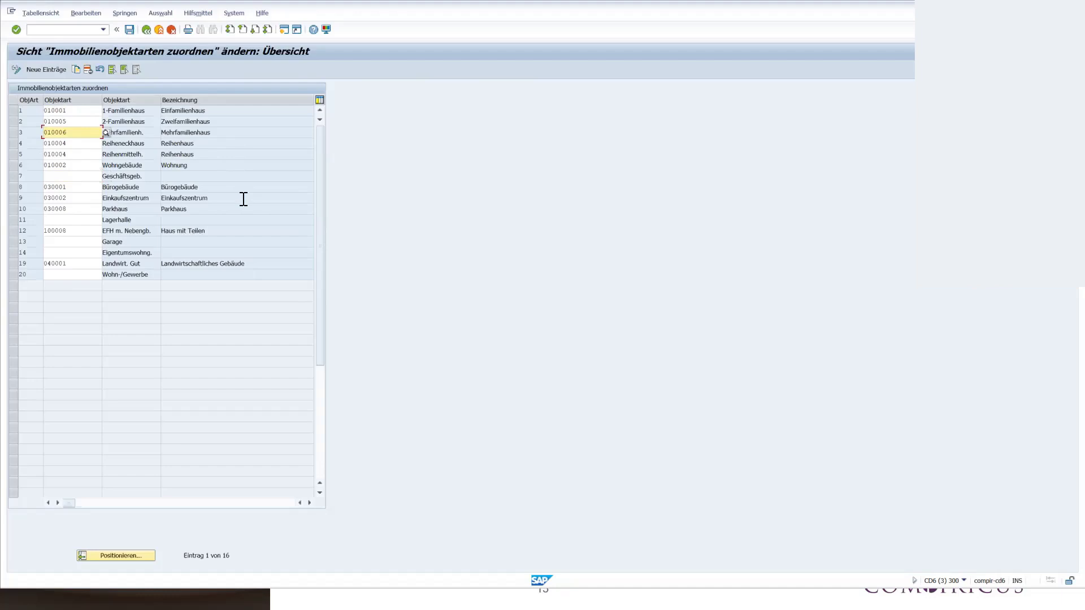
pyautogui.click(213, 230)
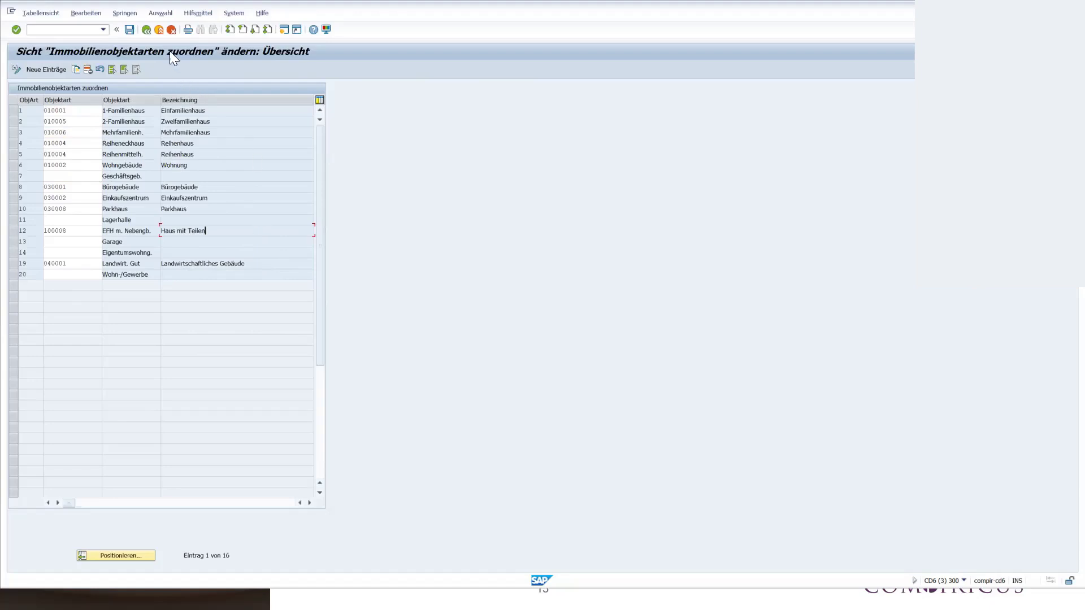
pyautogui.click(148, 29)
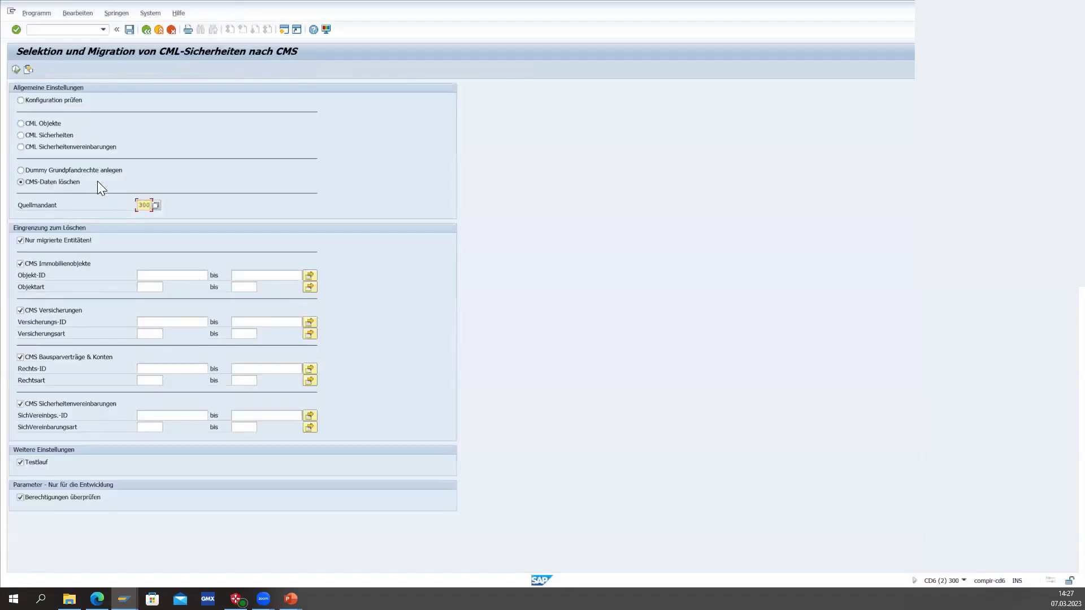
# Run Konfiguration prüfen as a Testlauf for Buchungskreis DE02 with all four check areas included
pyautogui.click(21, 123)
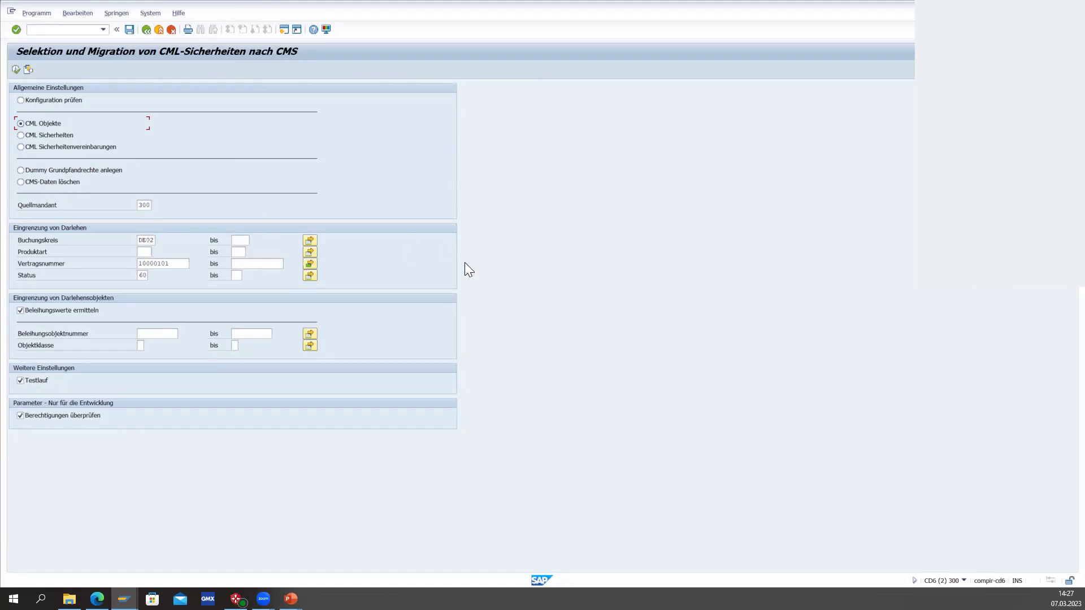
pyautogui.click(20, 100)
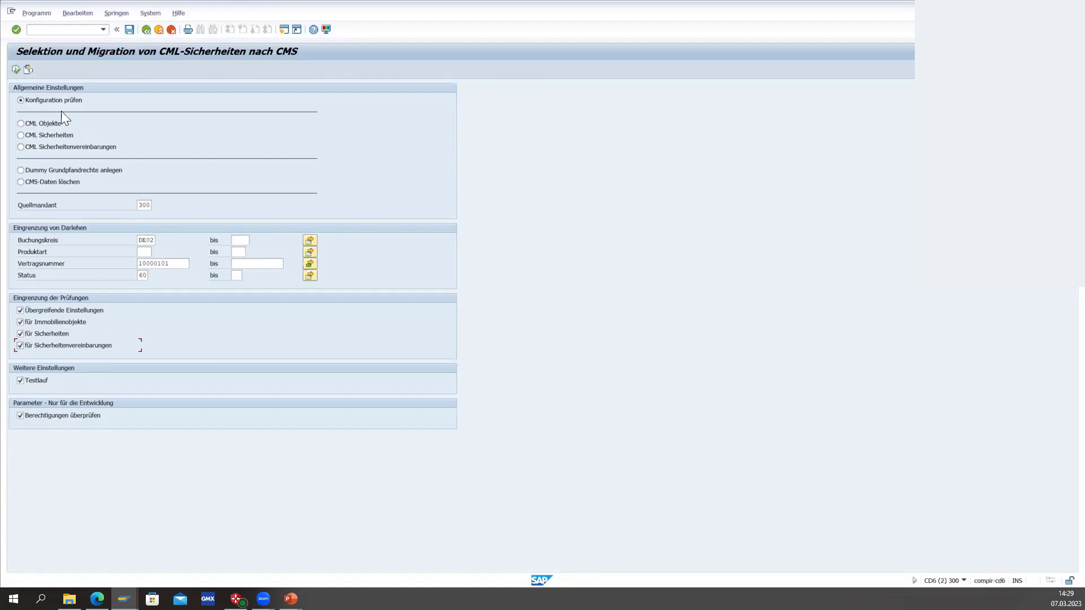
pyautogui.click(15, 70)
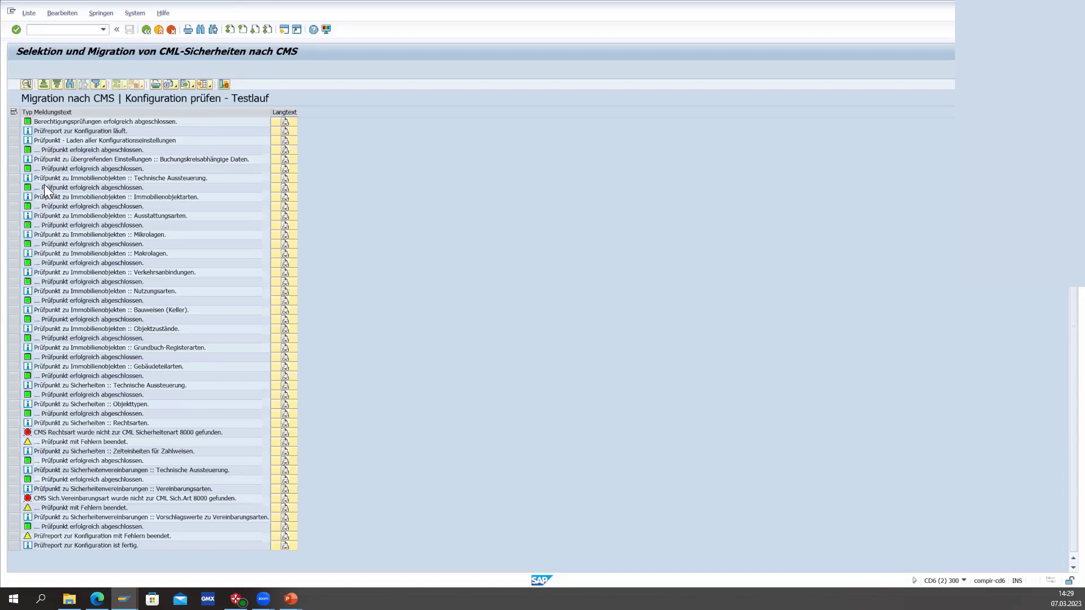
# Examine the Immobilienobjektarten and Rechtsarten check points in the configuration log and return to the selection screen
pyautogui.click(136, 198)
pyautogui.click(76, 434)
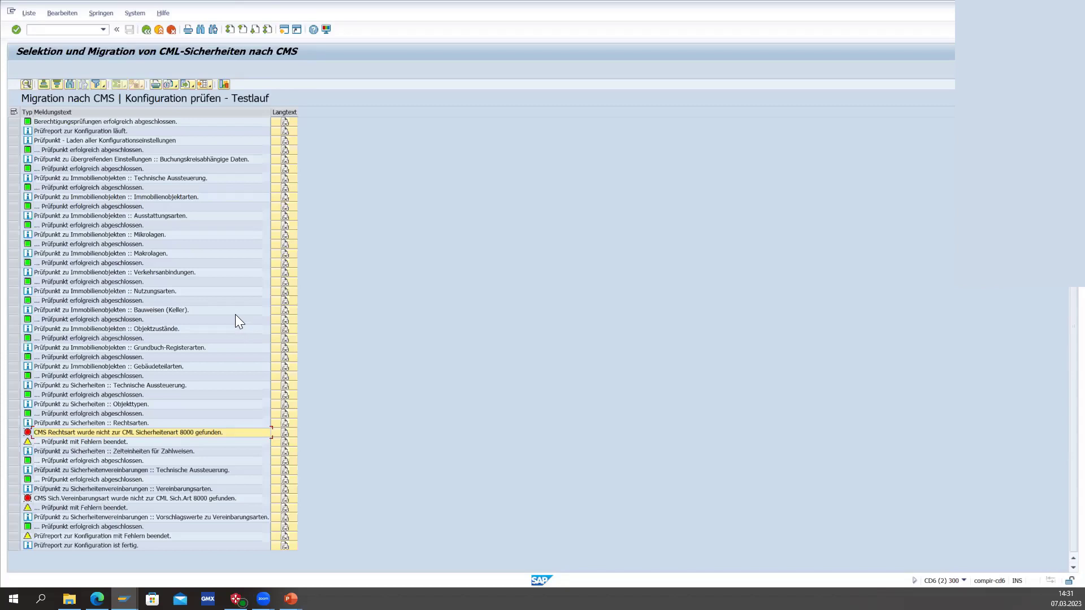
pyautogui.click(146, 29)
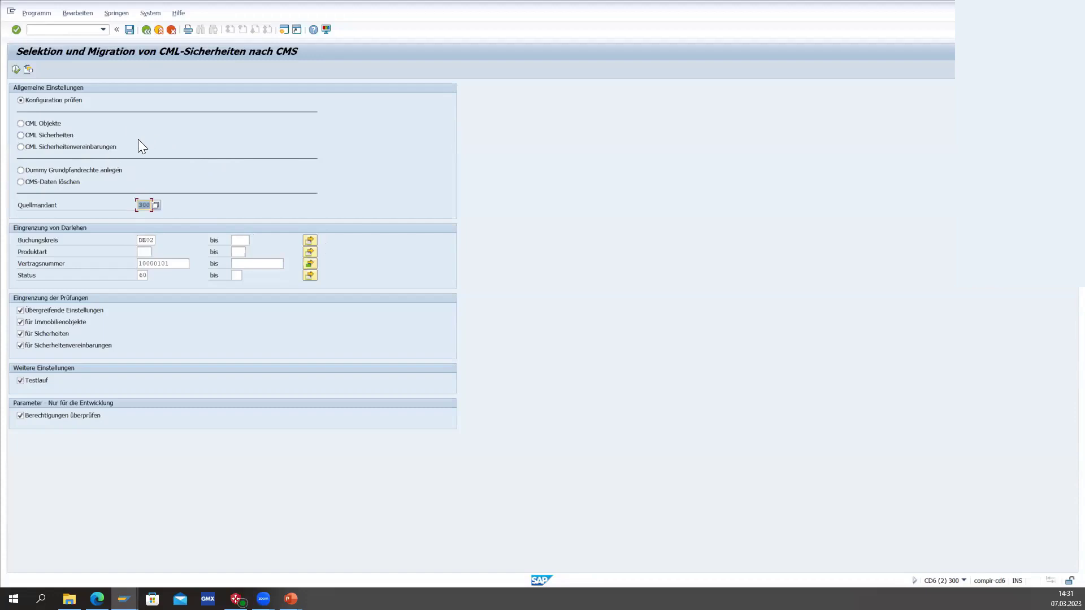
# Switch to the loan contract with the single 1-Familienhaus object and examine the Betrag of its Grundpfandrecht
pyautogui.moveTo(124, 599)
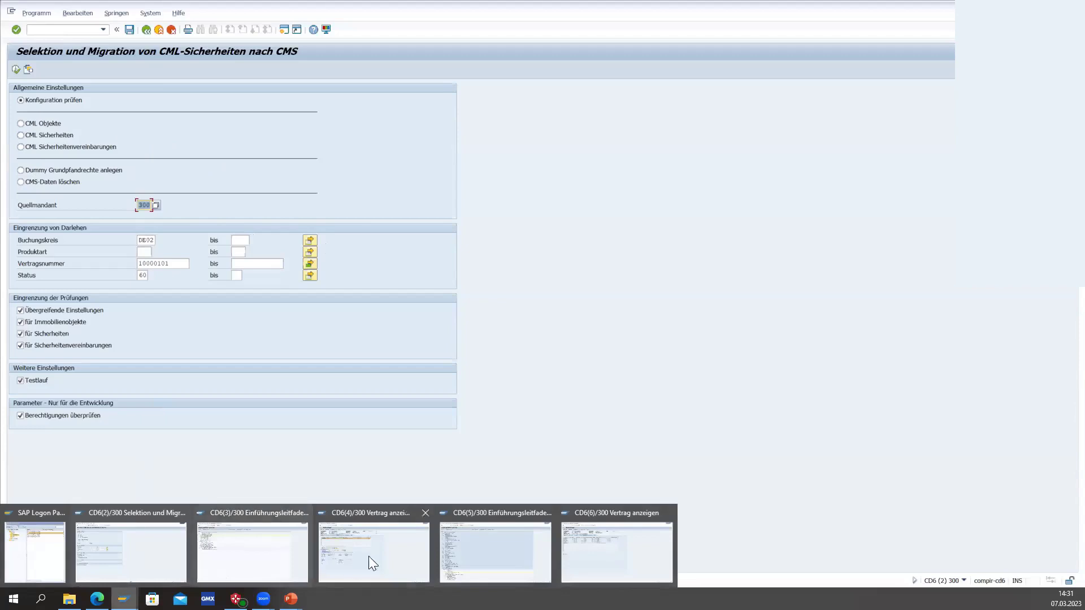
pyautogui.click(379, 538)
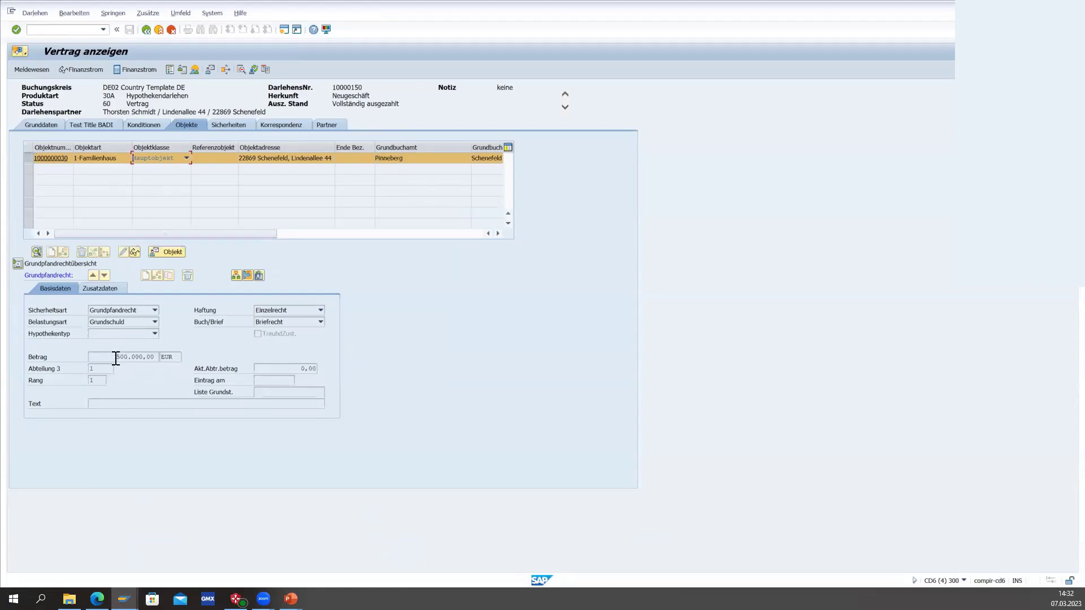
pyautogui.moveTo(115, 358); pyautogui.dragTo(178, 359)
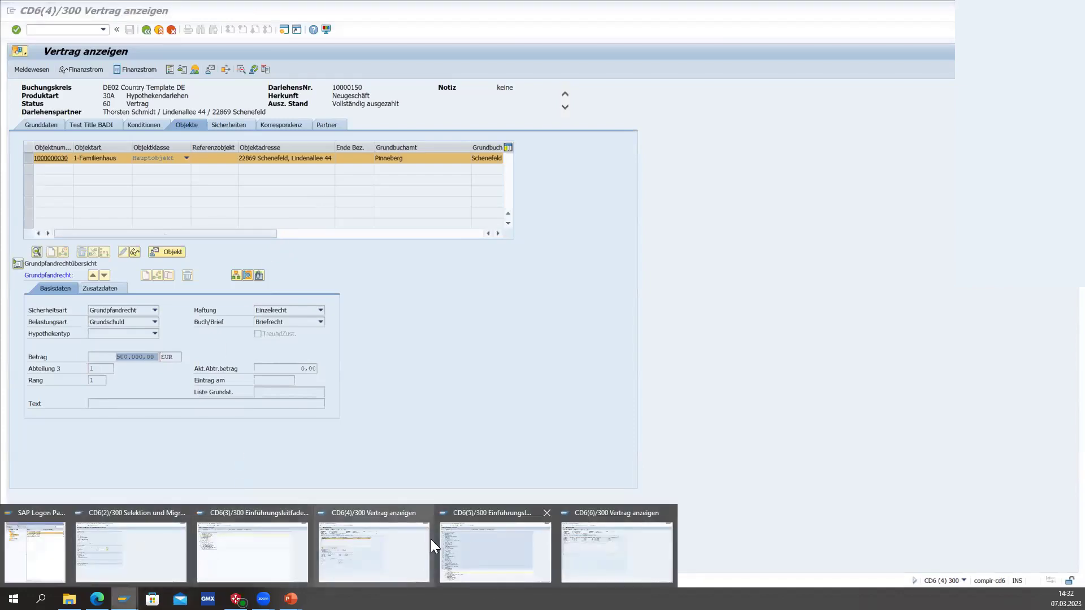
# Examine the collateral and property objects of the loan contract with two properties, and return to the single-property contract
pyautogui.click(596, 559)
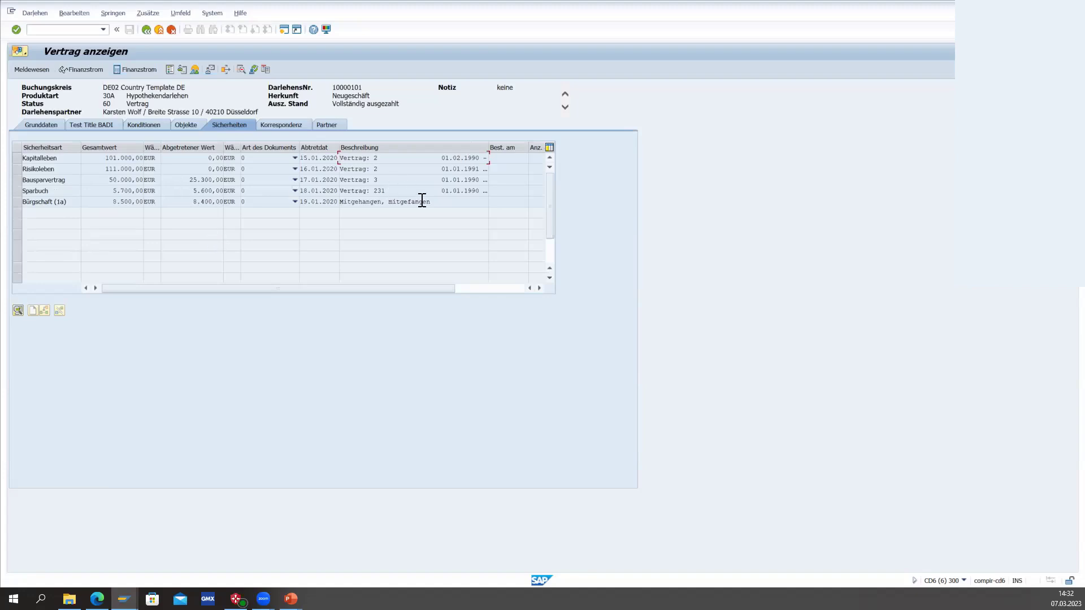
pyautogui.click(192, 125)
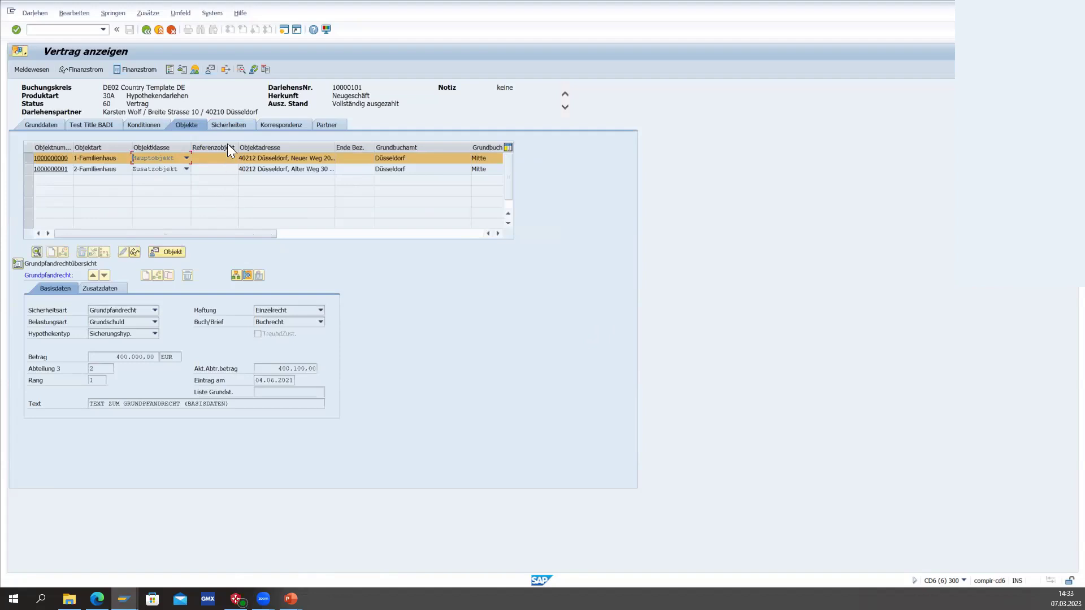
pyautogui.click(231, 123)
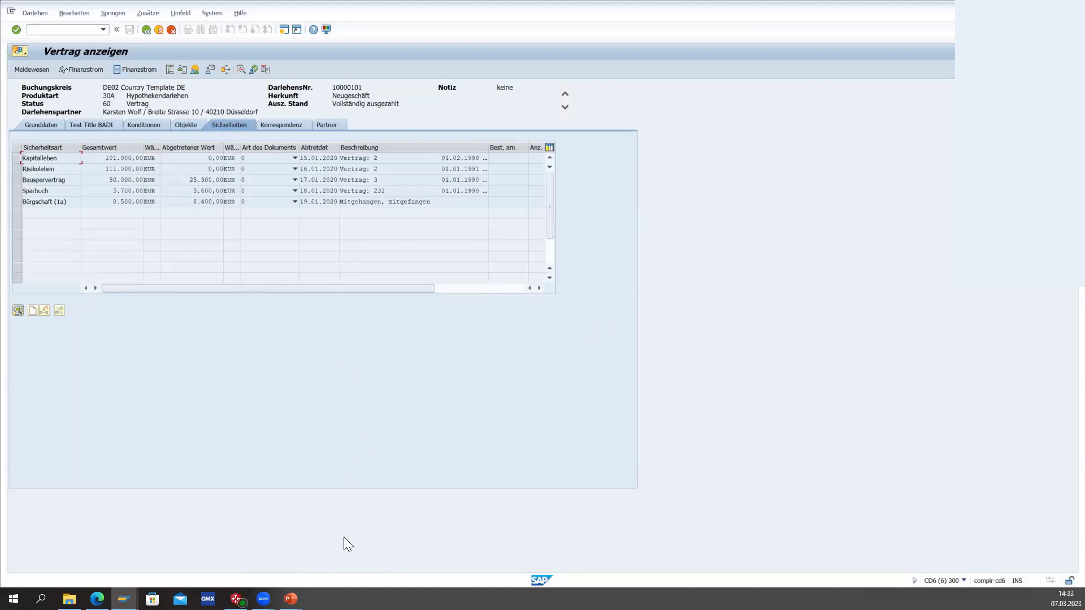
pyautogui.hotkey('alt', 'Tab')
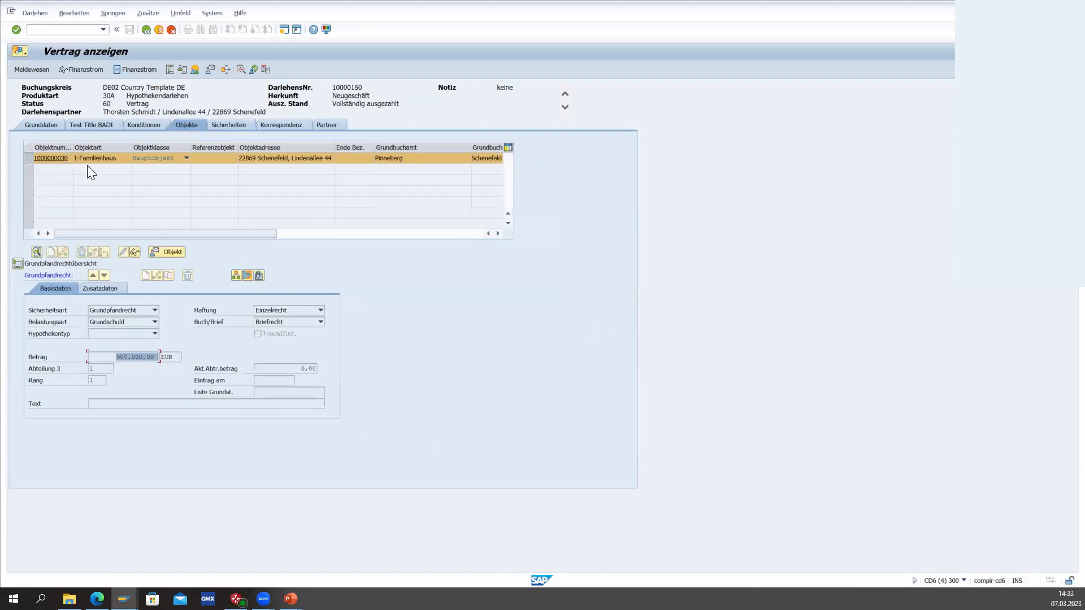
# Return to the CML-to-CMS migration program and load the saved variant described as Webinar Objektanlage
pyautogui.moveTo(264, 598)
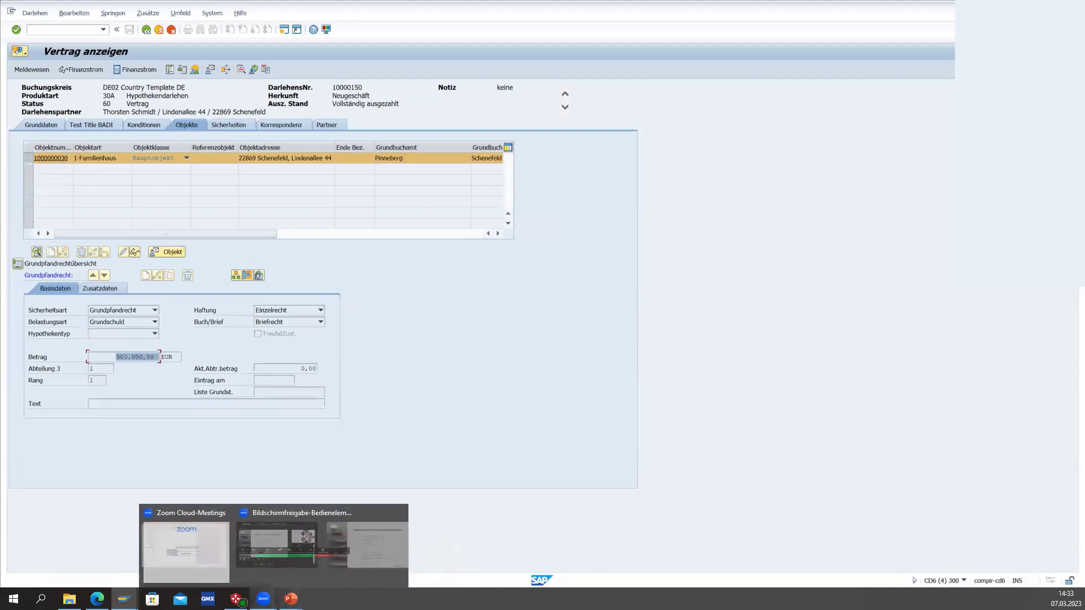
pyautogui.moveTo(125, 599)
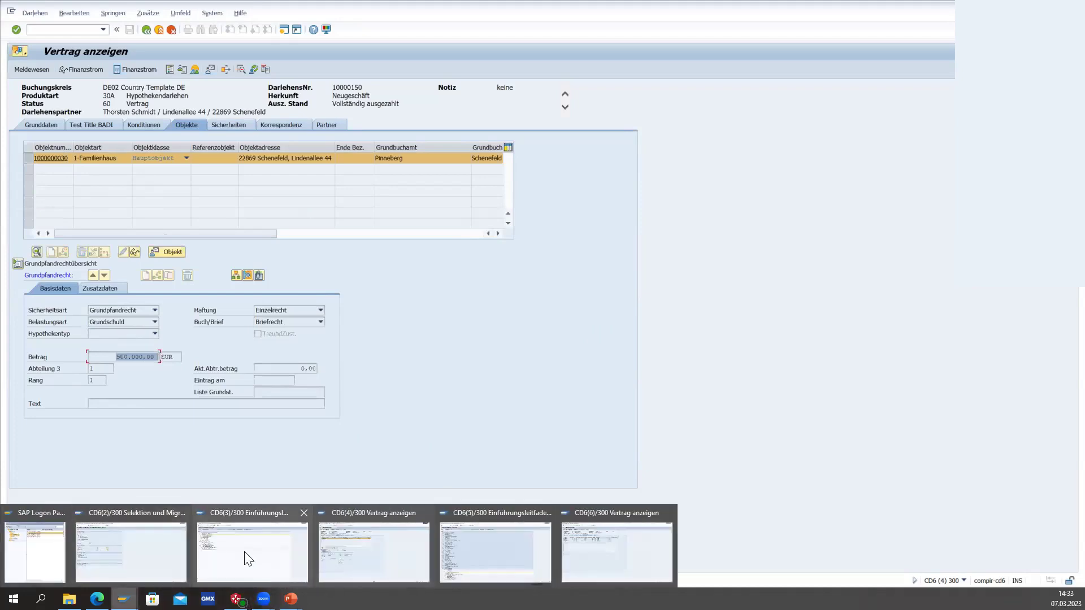
pyautogui.click(111, 559)
pyautogui.click(27, 69)
pyautogui.click(245, 278)
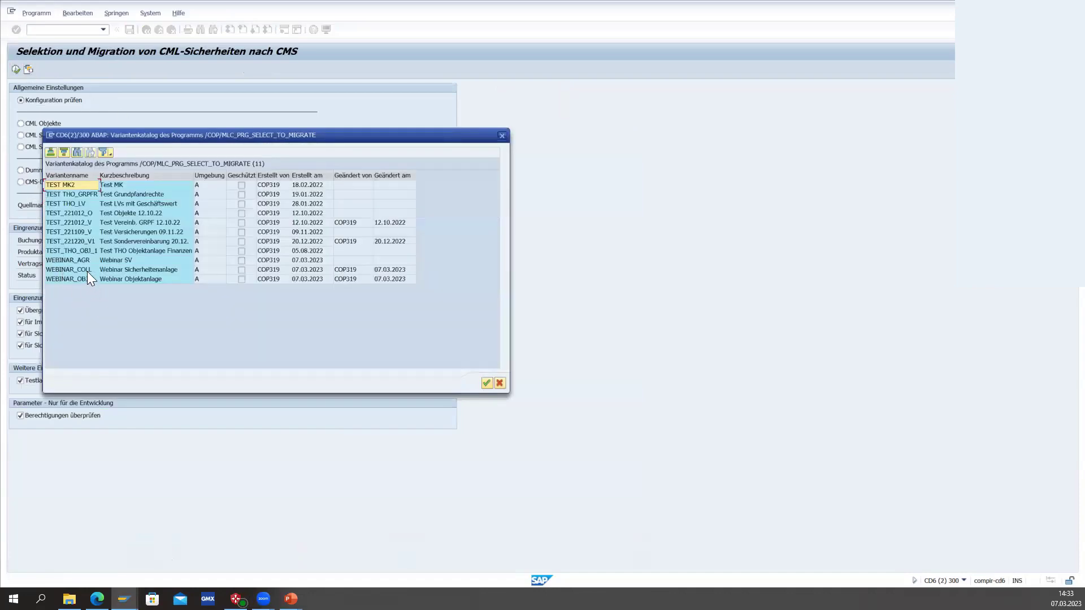
pyautogui.click(73, 279)
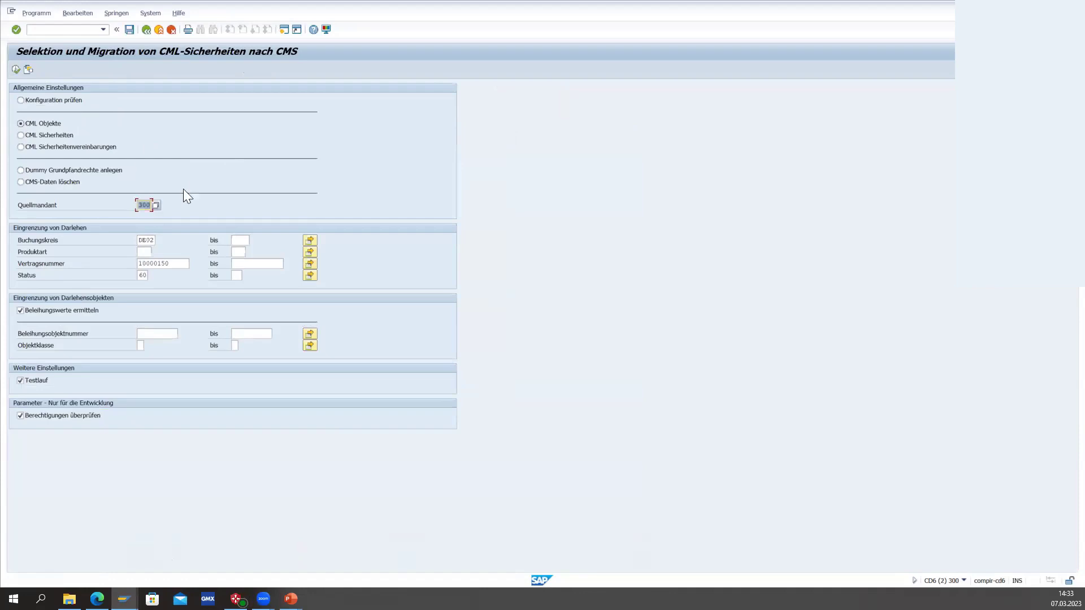
# Run the CML Objekte migration as a Testlauf for the single contract with Beleihungswerte ermitteln enabled
pyautogui.click(173, 264)
pyautogui.click(138, 204)
pyautogui.click(16, 69)
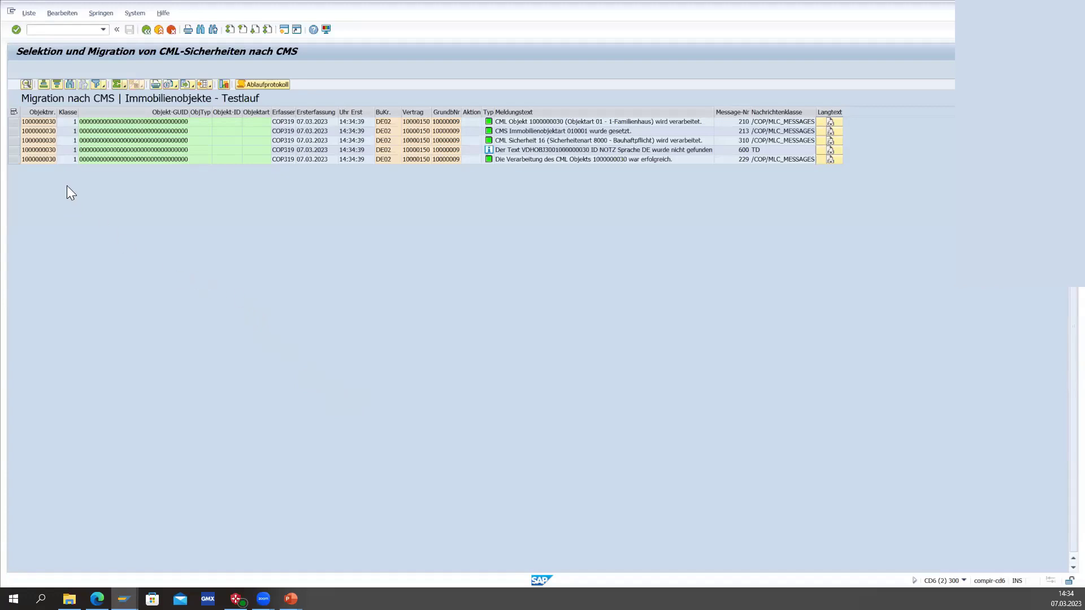
# Examine the Objektnr., Objektart and Objekt-GUID columns of the log and view the CML Sicherheit message's long text
pyautogui.click(39, 113)
pyautogui.click(255, 112)
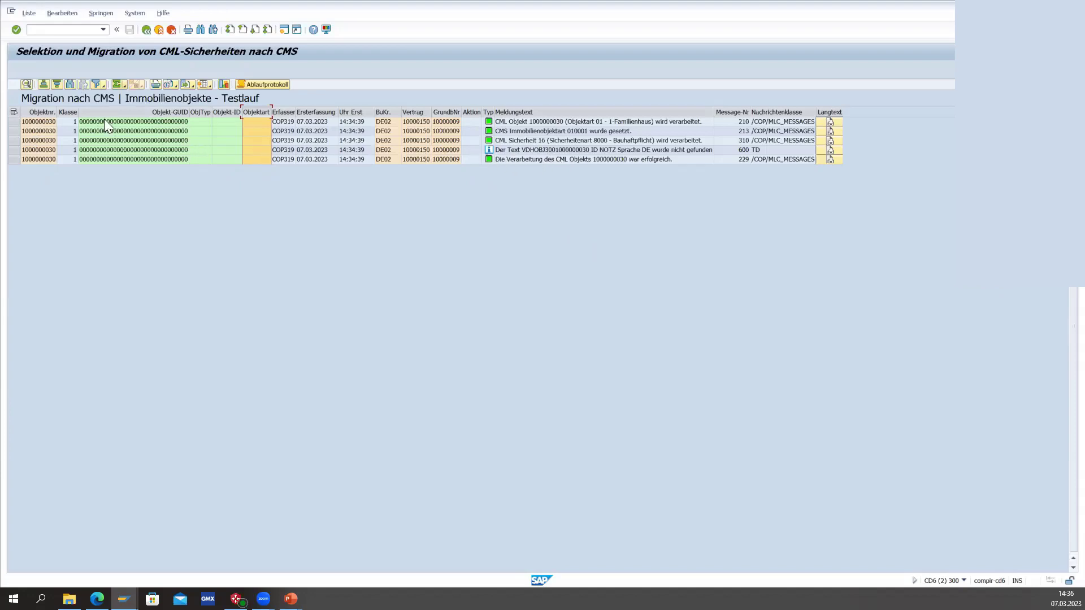
pyautogui.click(149, 130)
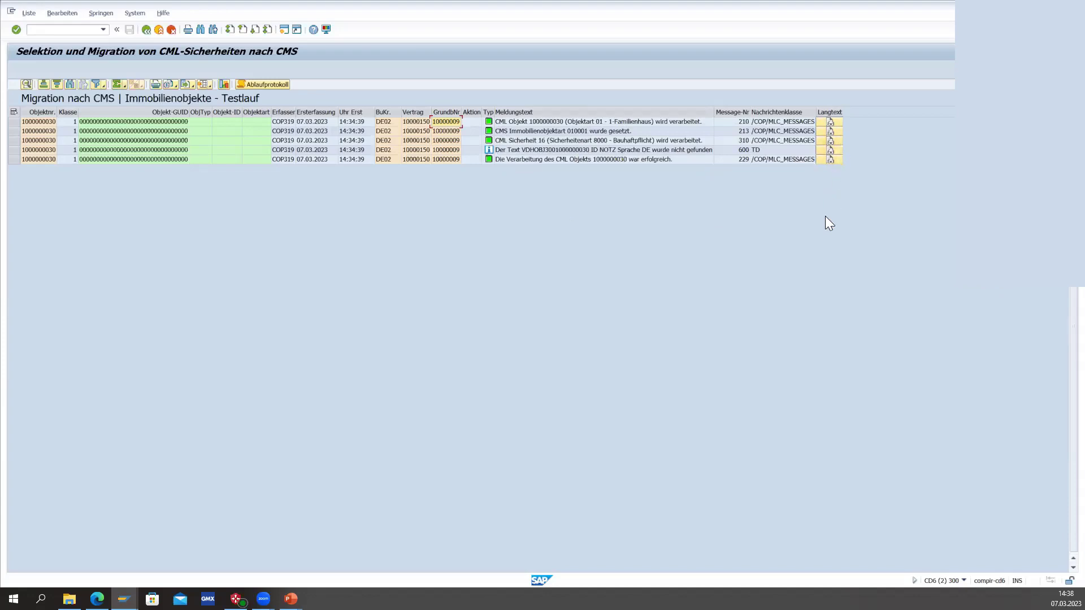
pyautogui.click(830, 142)
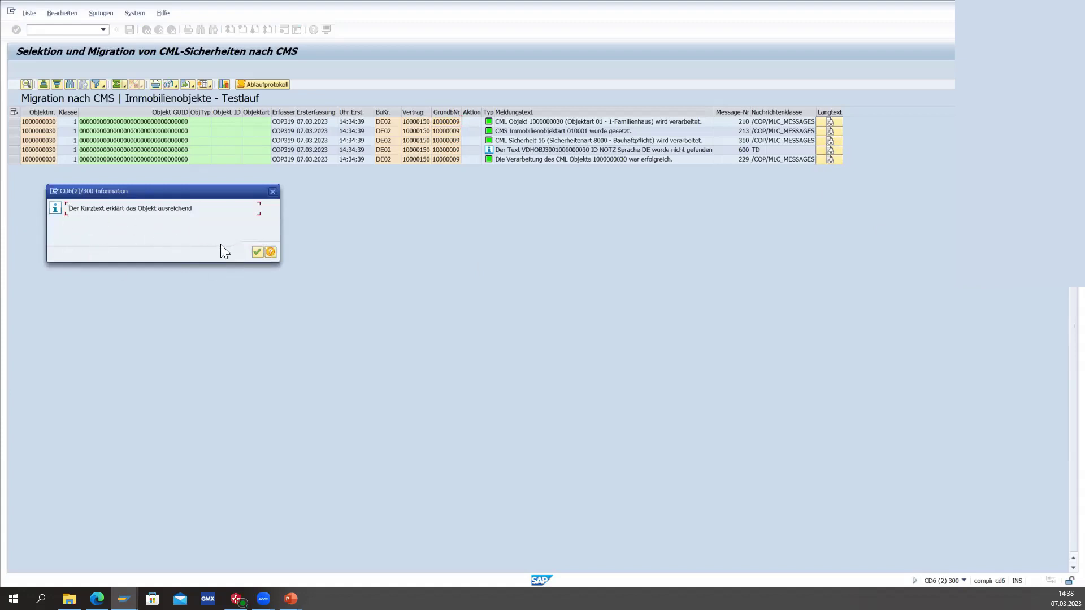
pyautogui.click(257, 253)
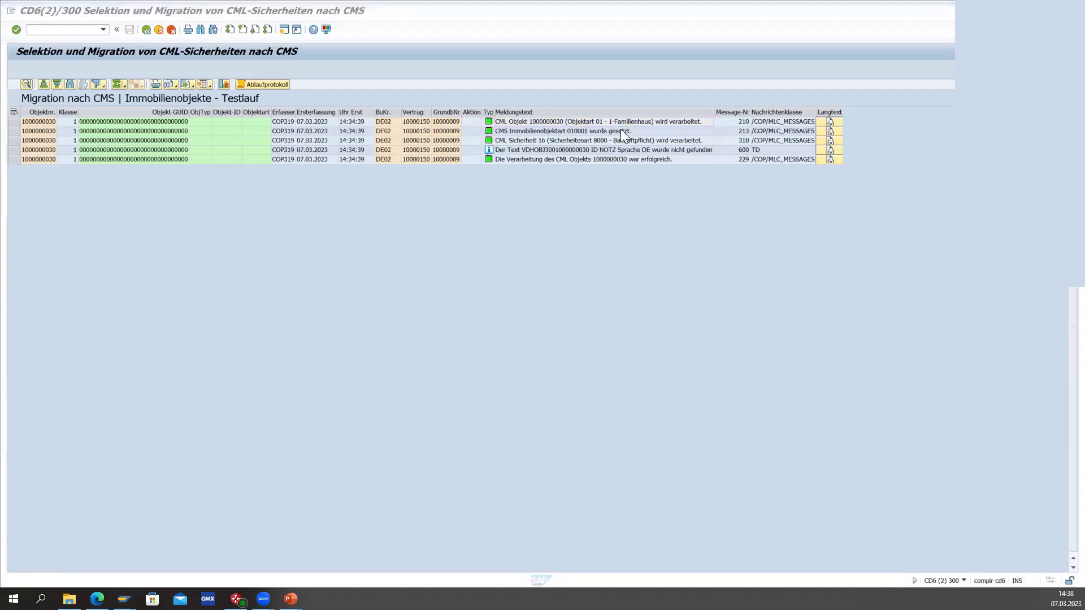
# Compare the migration messages with the loan contract's property object and open the Ablaufprotokoll of the test run
pyautogui.hotkey('alt', 'Tab')
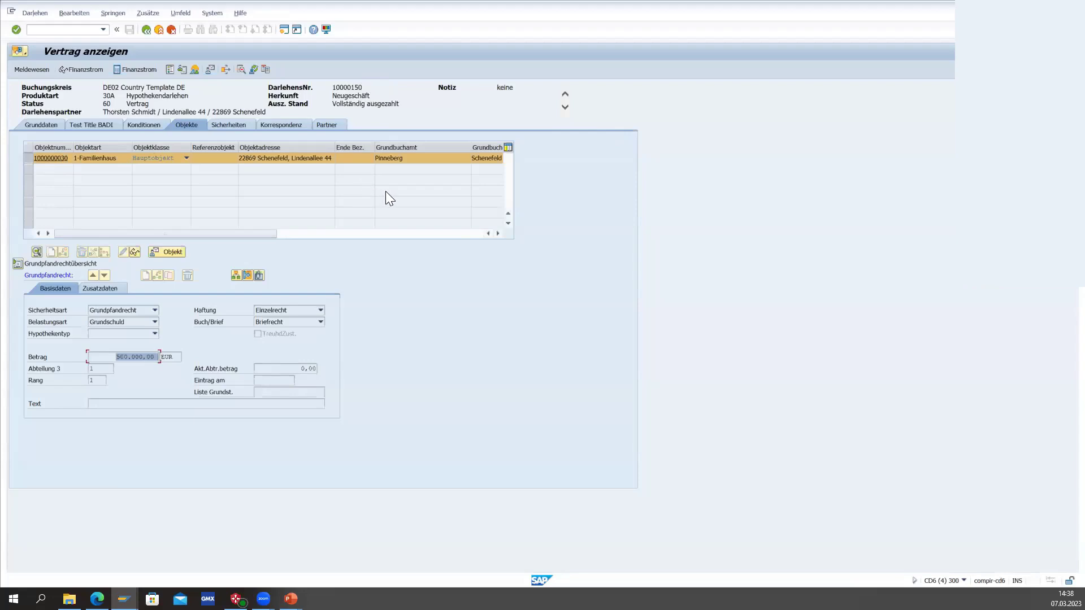
pyautogui.hotkey('alt', 'Tab')
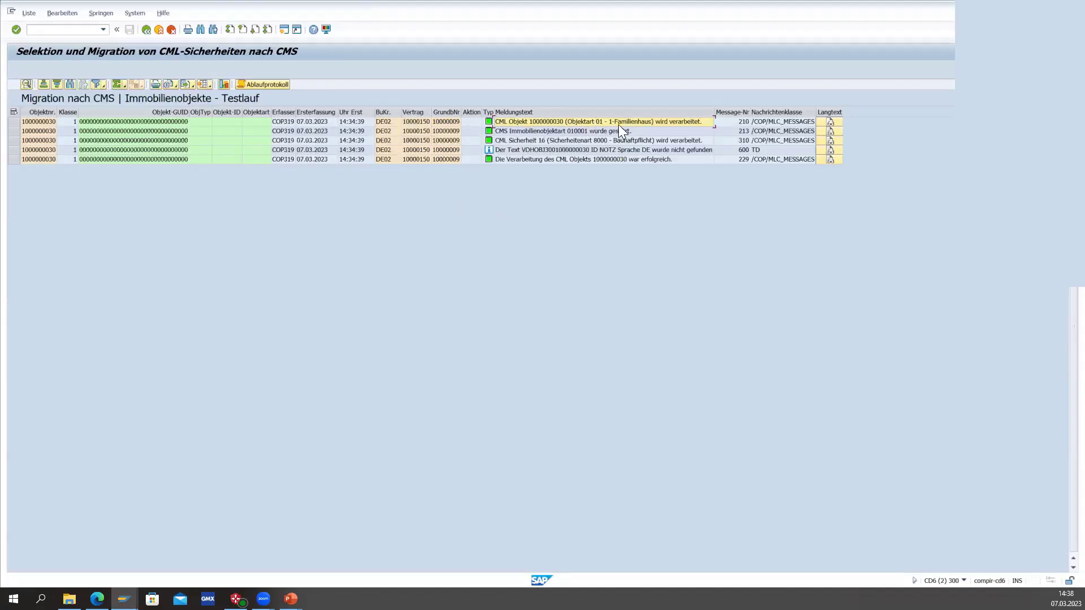
pyautogui.click(590, 131)
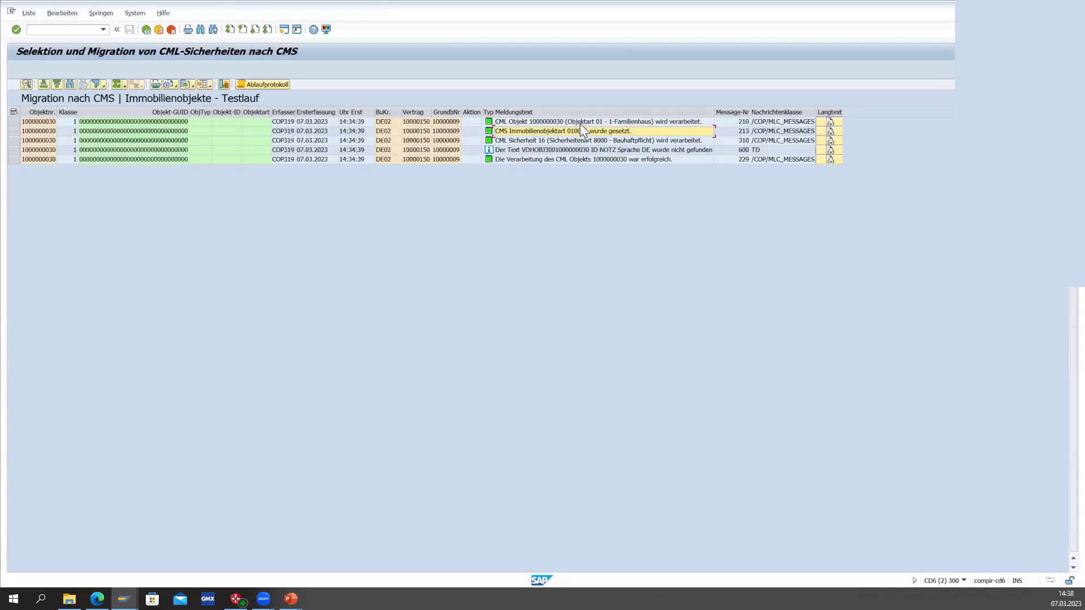
pyautogui.click(587, 141)
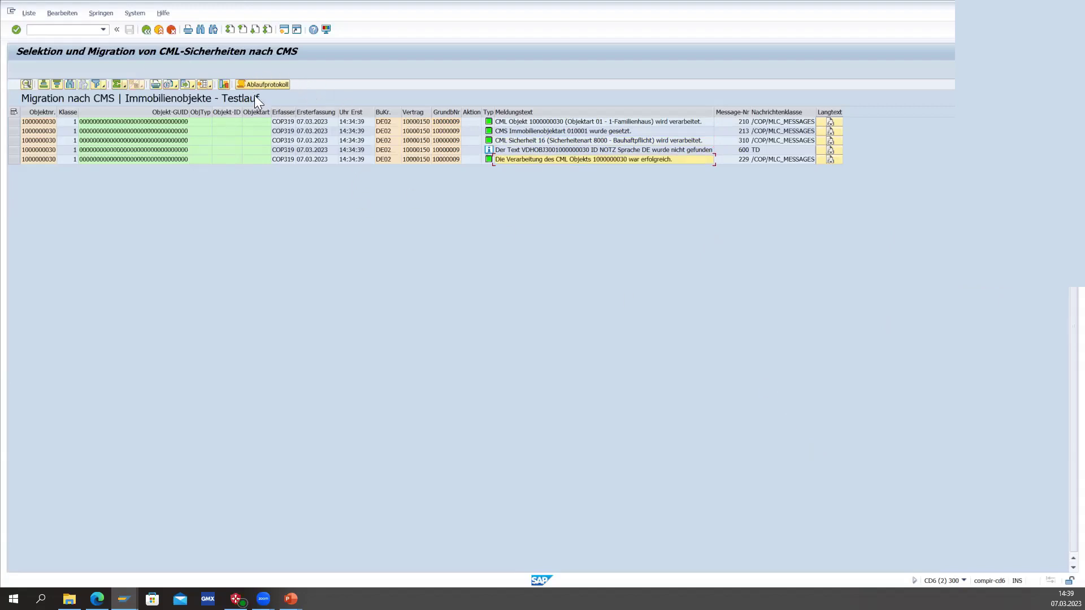
pyautogui.click(268, 84)
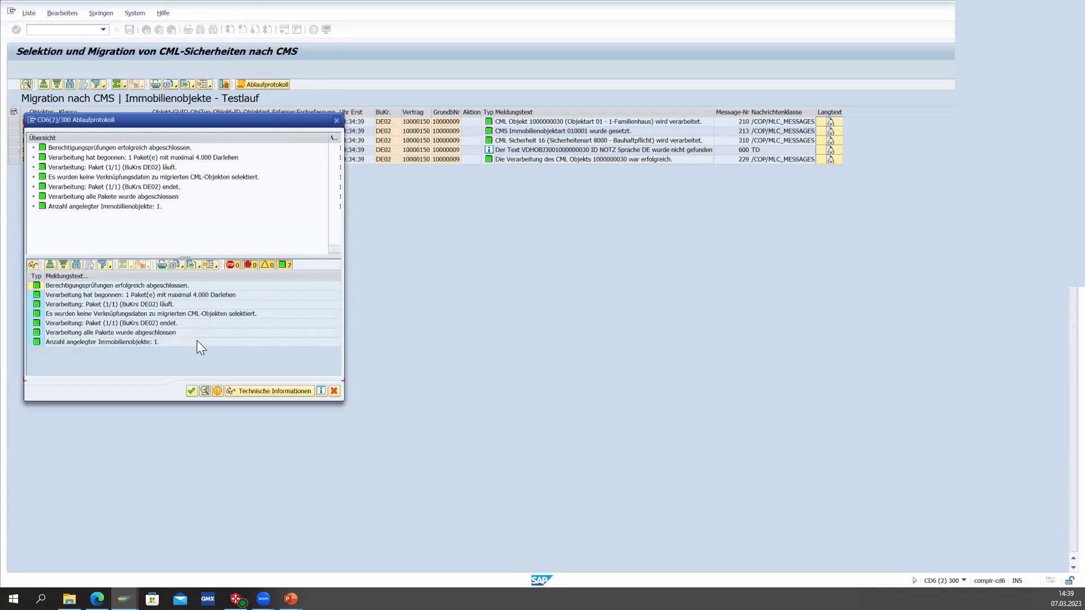
# Review the processing start and the number of created Immobilienobjekte in the Ablaufprotokoll, and close the protocol
pyautogui.click(142, 343)
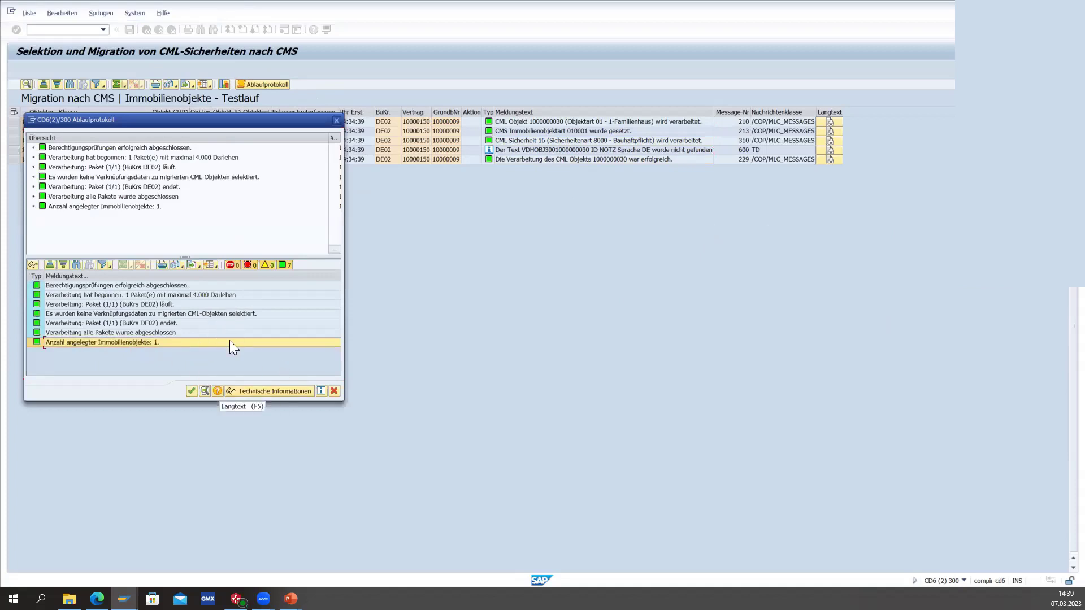
pyautogui.click(163, 294)
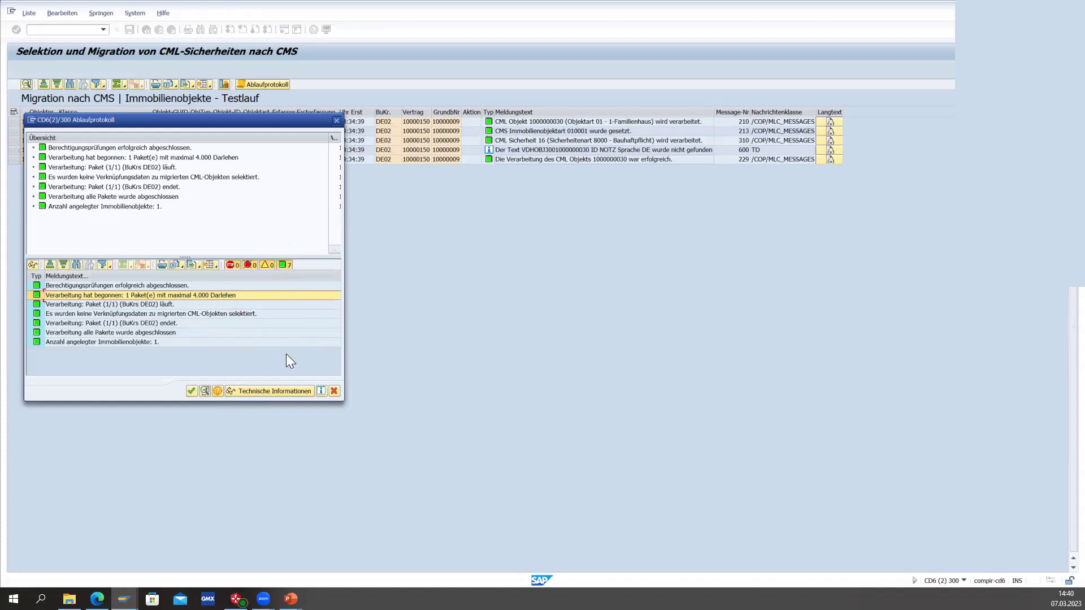
pyautogui.click(191, 391)
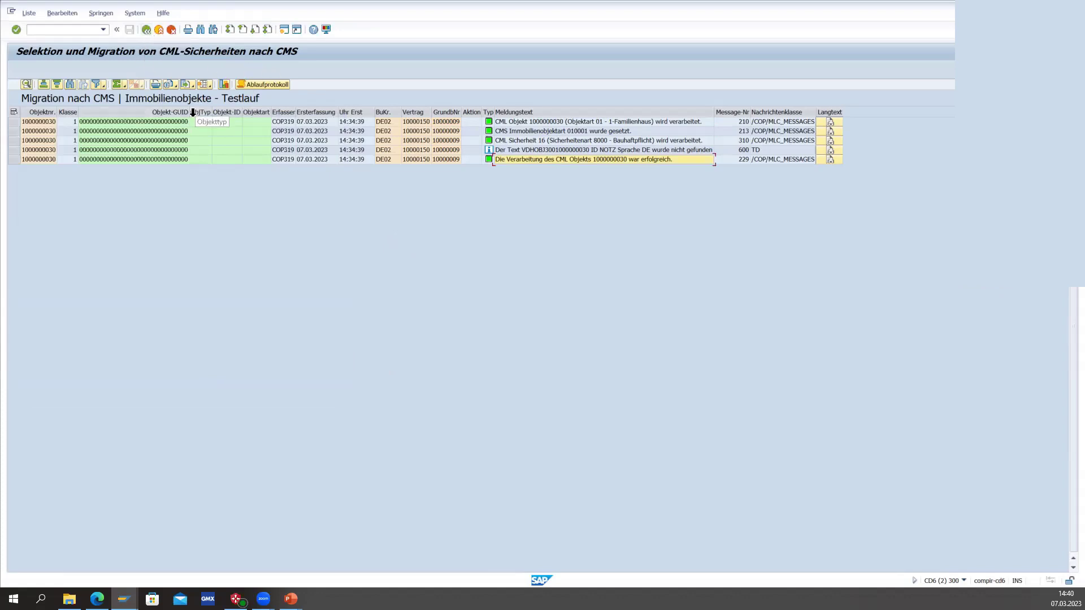
# Return to the selection screen and run the CML Objekte migration with Testlauf disabled
pyautogui.click(146, 29)
pyautogui.click(38, 384)
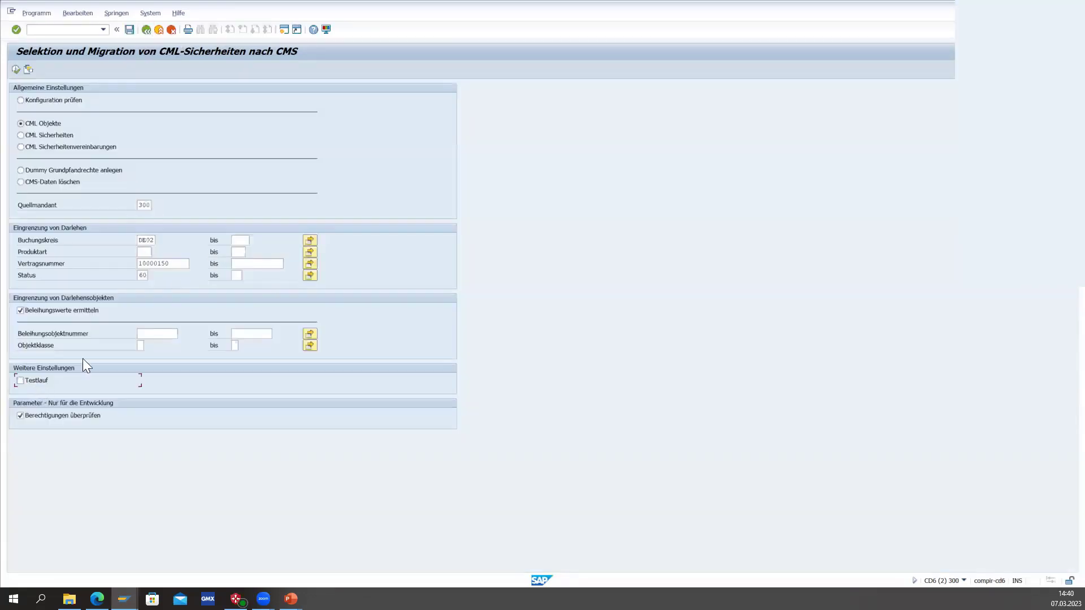
pyautogui.click(16, 70)
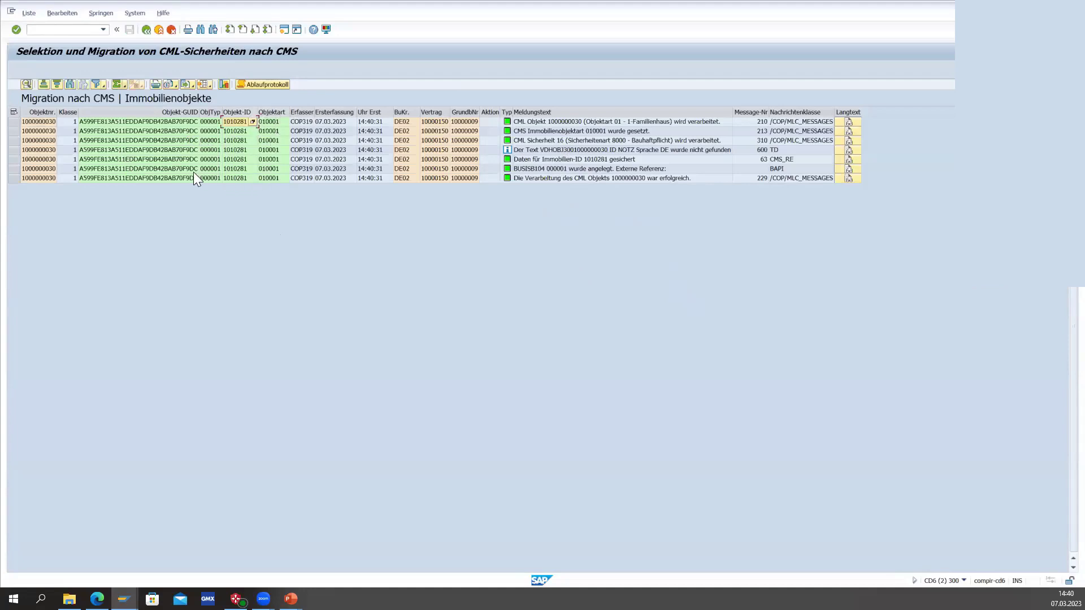
# Select the migrated object in the log and open transaction cms_wb in a new session
pyautogui.click(206, 121)
pyautogui.click(54, 29)
pyautogui.write('/ocms_wb')
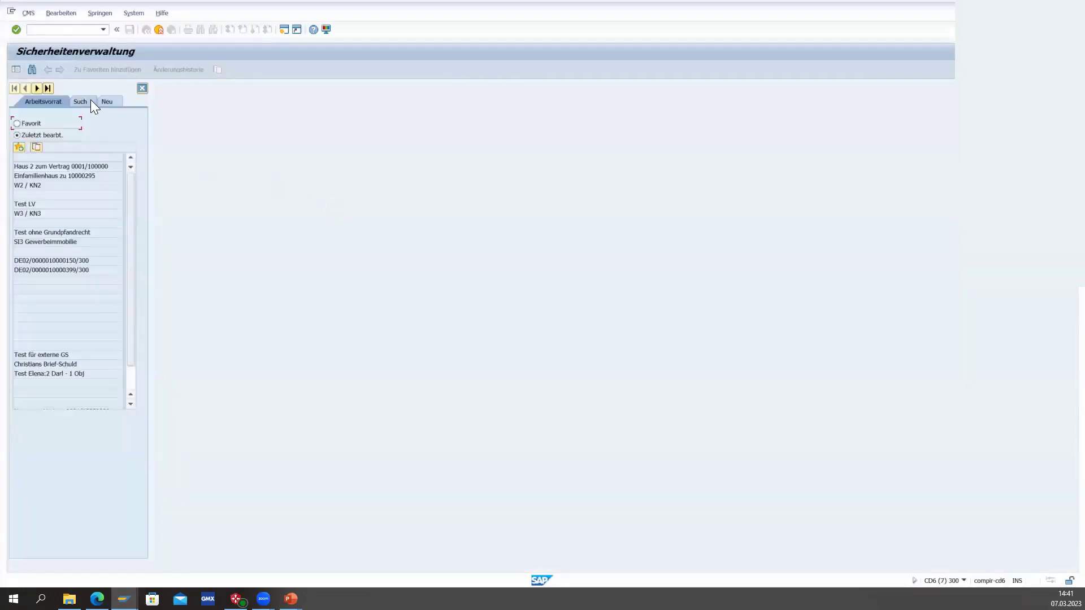
# Search Immobilien by Identifikation for Objekt-ID 1010281 and display the Einfamilienhaus found
pyautogui.click(89, 100)
pyautogui.click(130, 124)
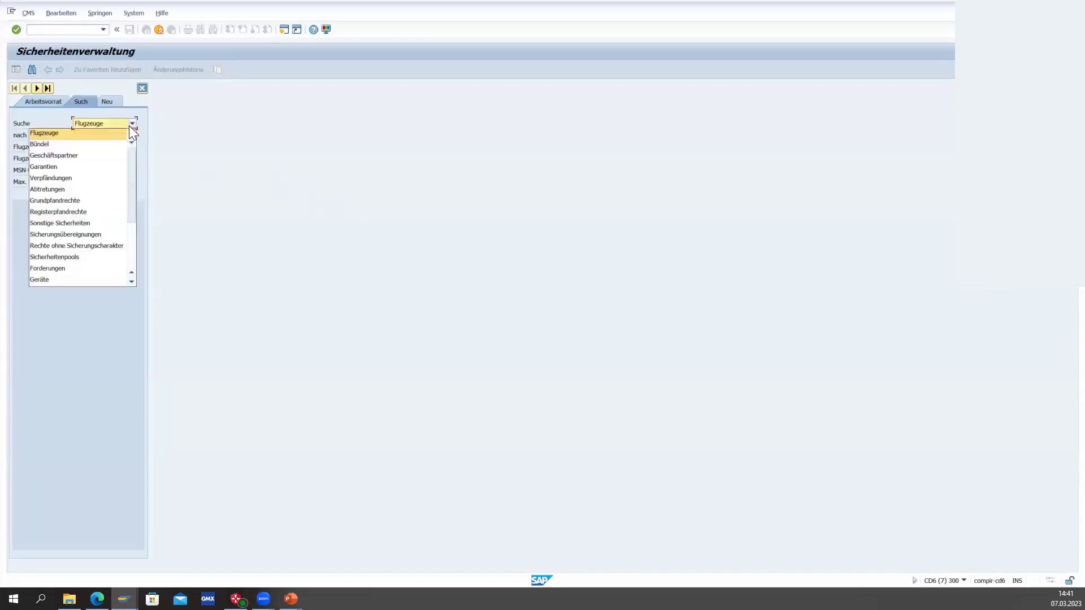
pyautogui.scroll(-2, 71, 265)
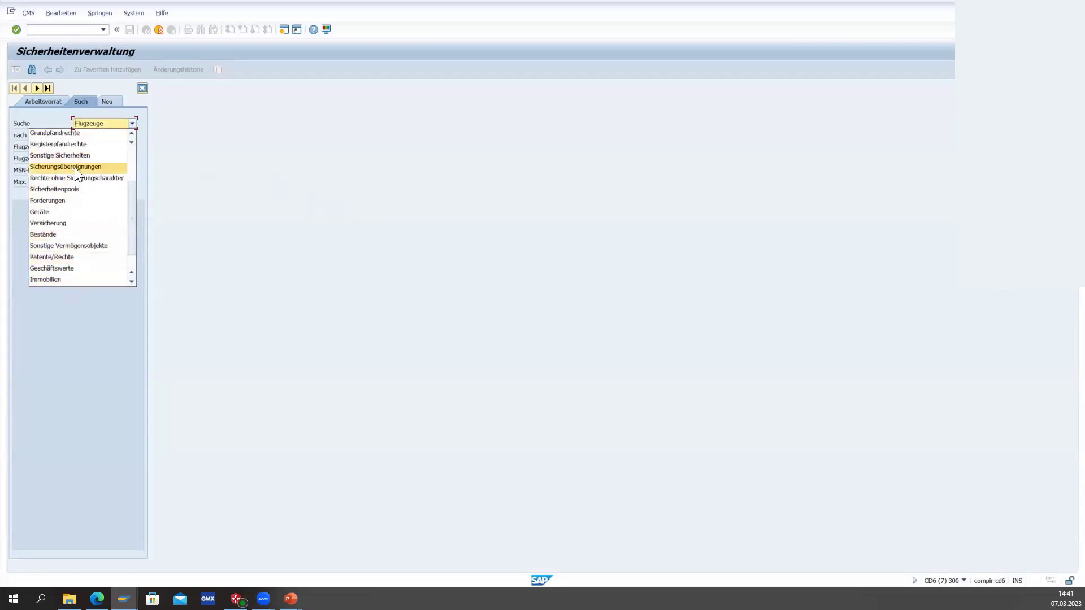
pyautogui.click(61, 280)
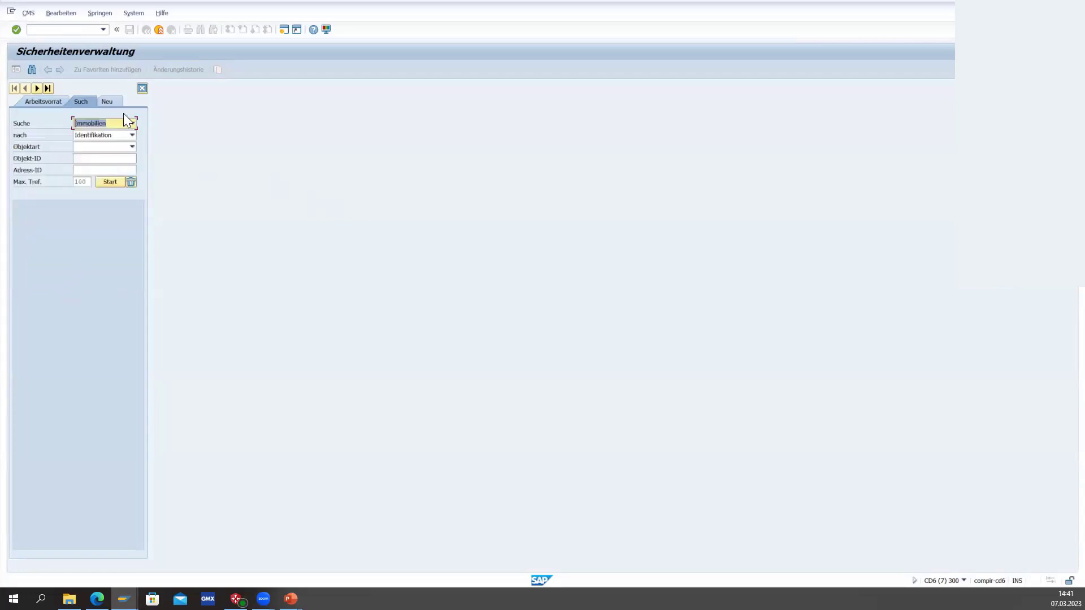
pyautogui.click(84, 158)
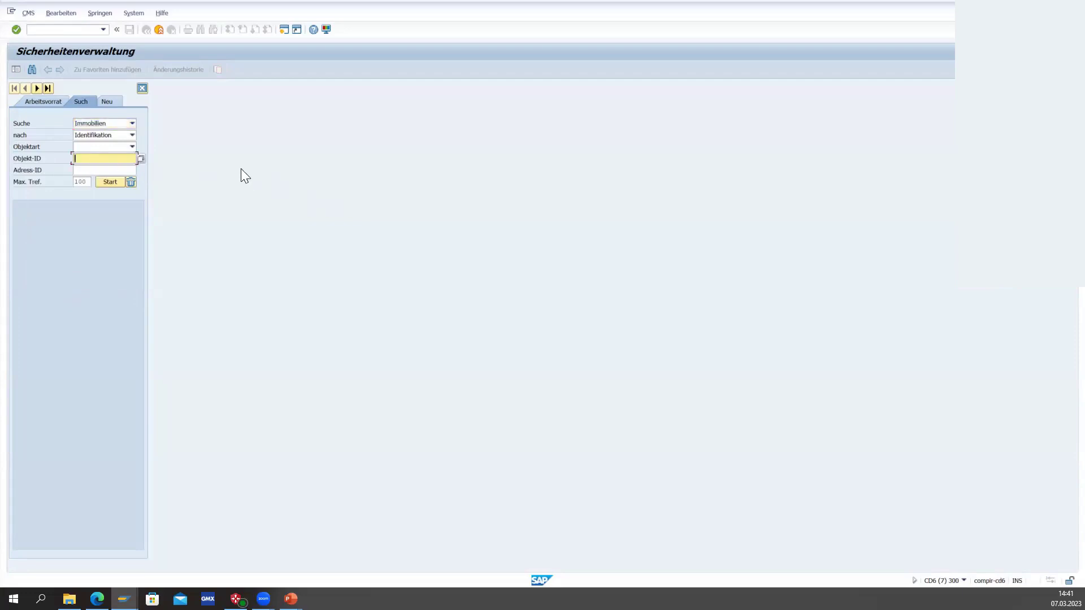
pyautogui.write('1010281')
pyautogui.press('Return')
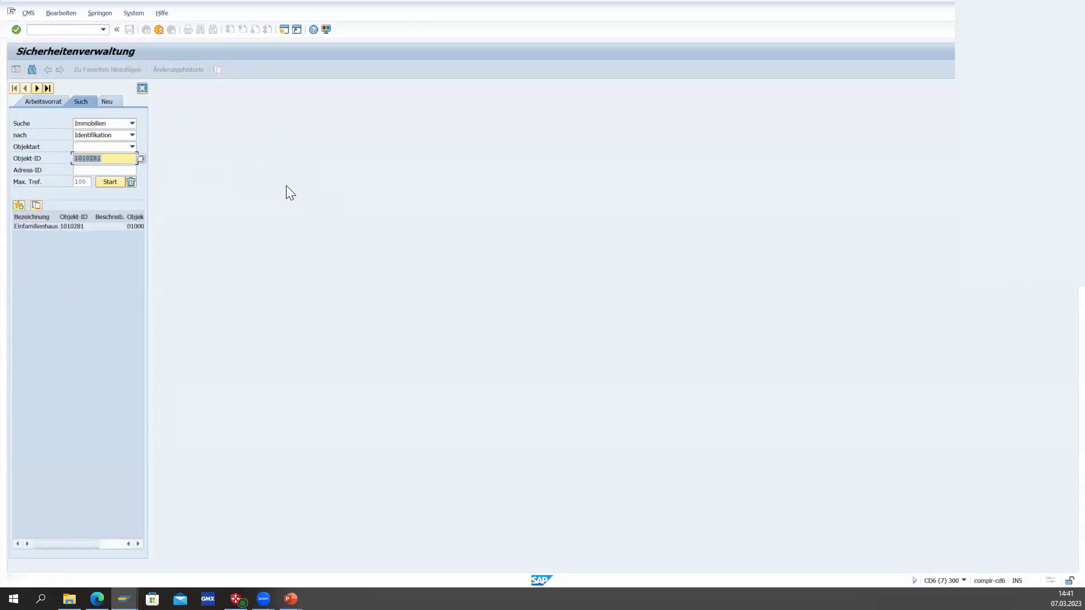
pyautogui.doubleClick(44, 226)
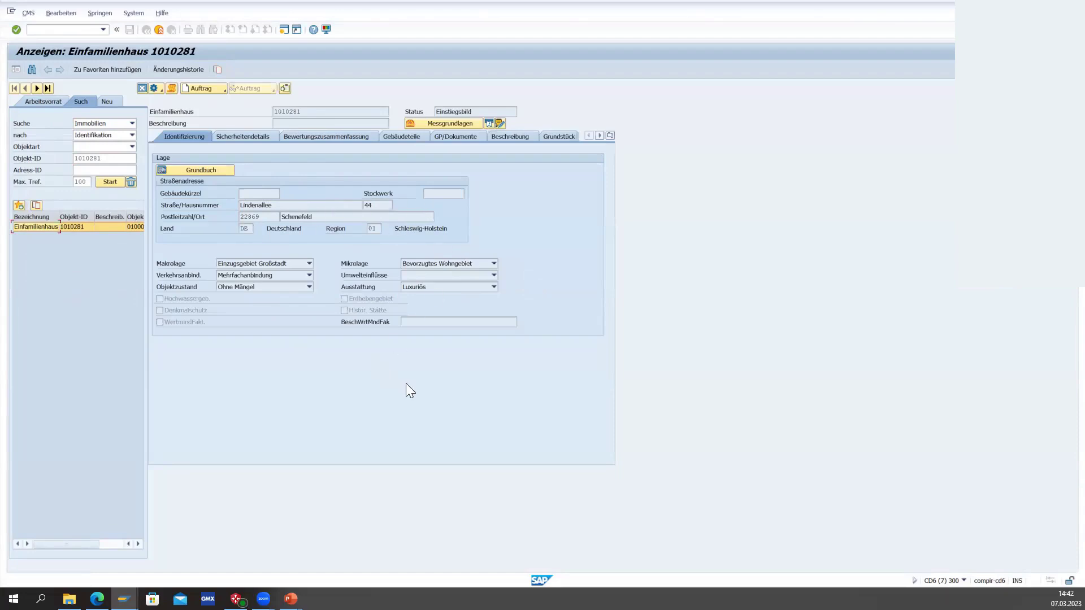
# View the Einfamilienhaus's Versicherung details and highlight the insured sum of its Haftpflichtversicherung
pyautogui.click(610, 137)
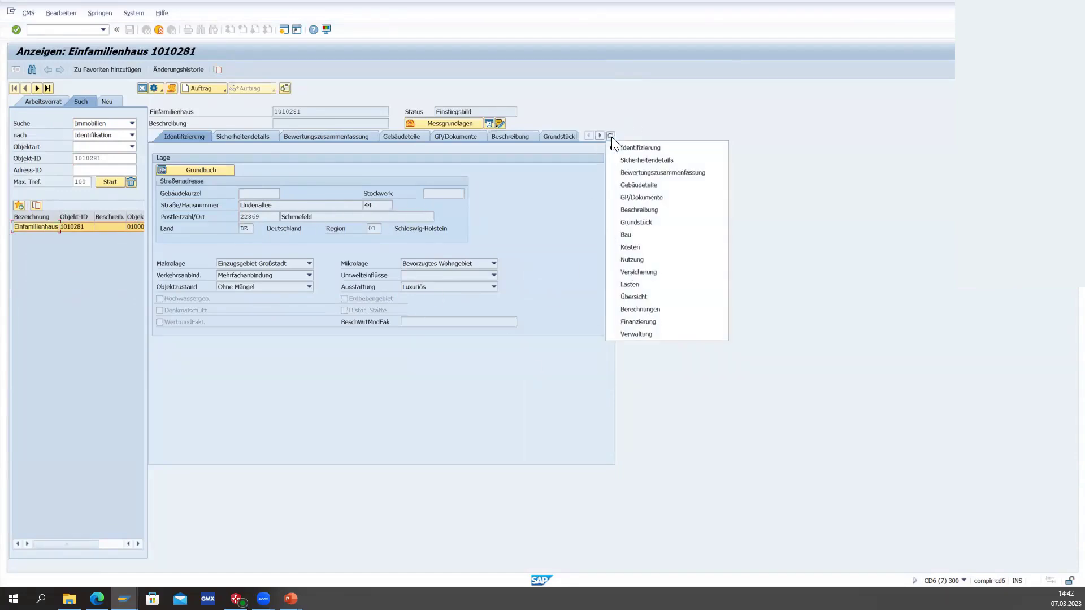
pyautogui.click(639, 274)
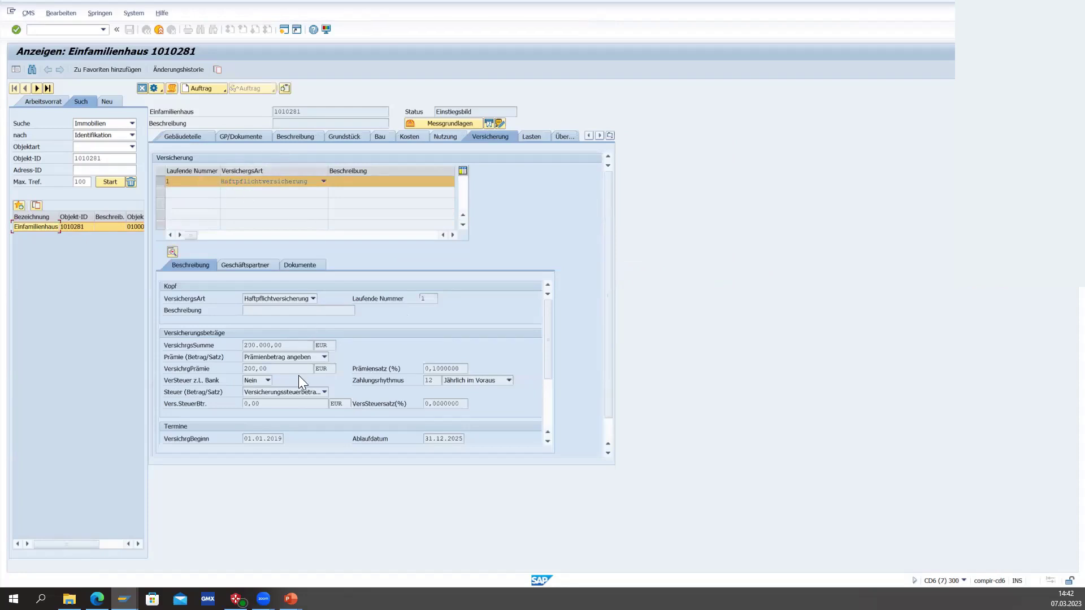
pyautogui.doubleClick(249, 346)
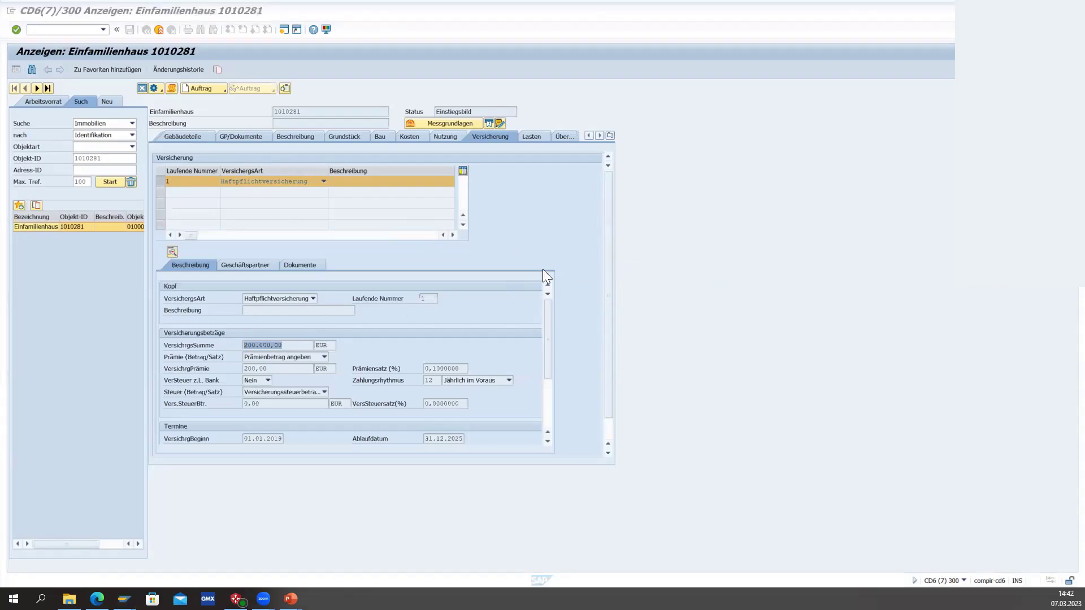
# Return to the CML-to-CMS migration program and load variant WEBINAR_COLL for the CML Sicherheiten migration
pyautogui.hotkey('alt', 'Tab')
pyautogui.click(146, 29)
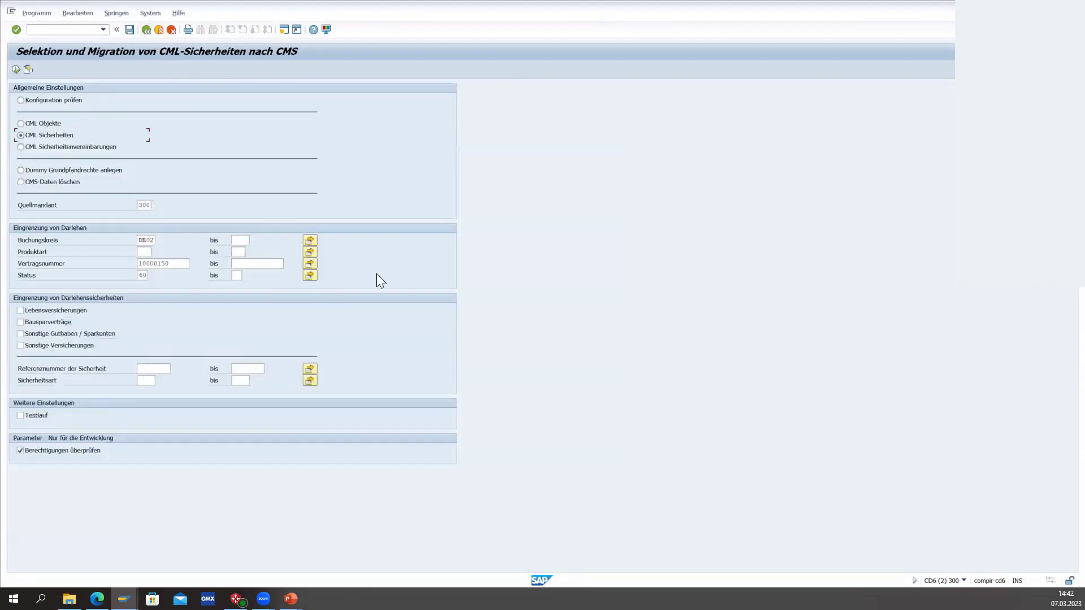
pyautogui.click(28, 68)
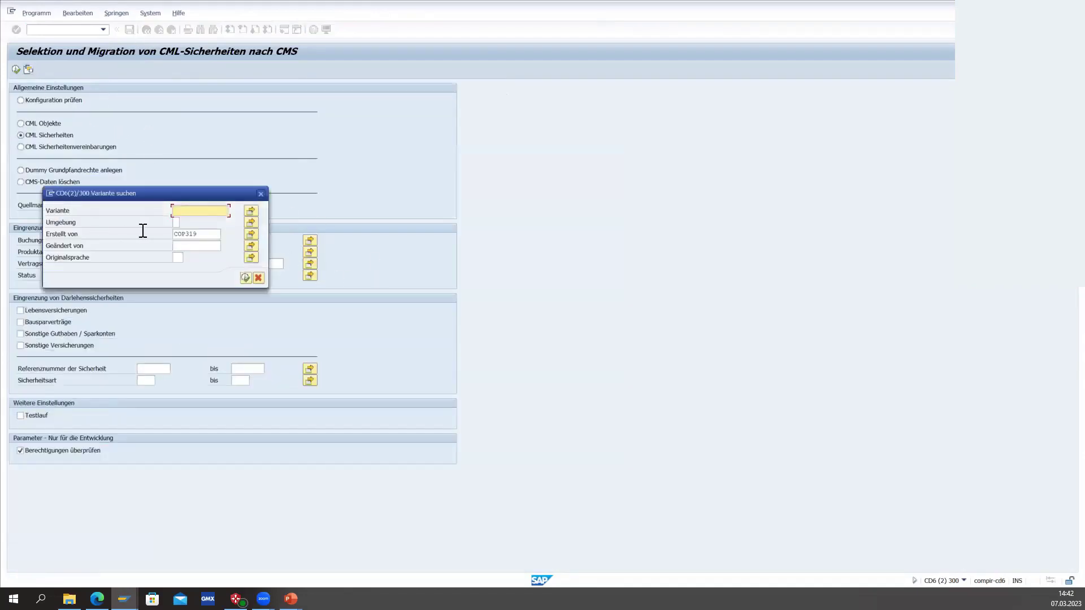
pyautogui.click(245, 277)
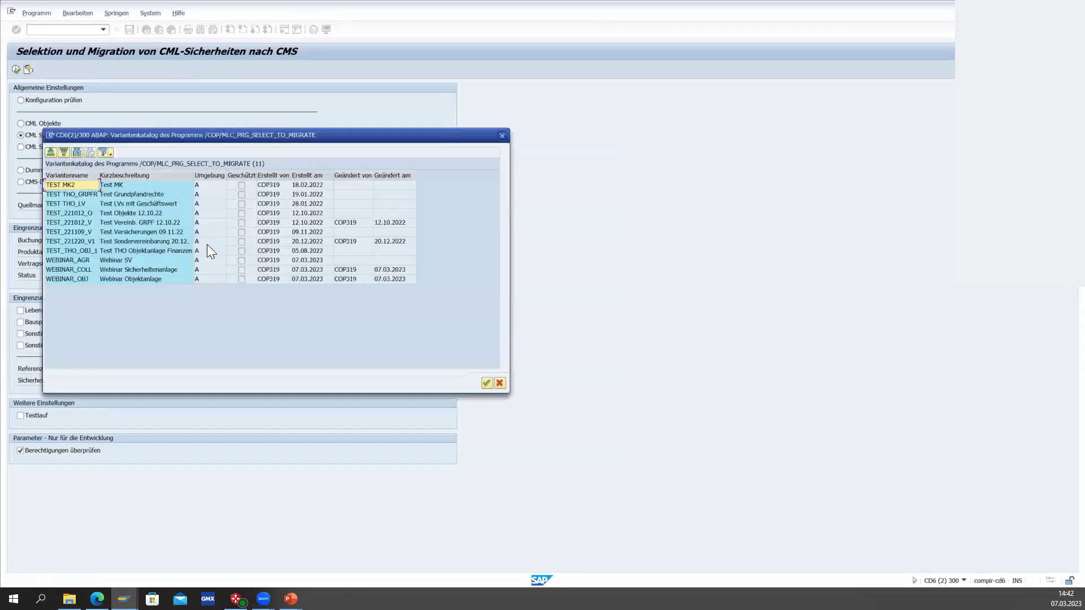
pyautogui.doubleClick(75, 271)
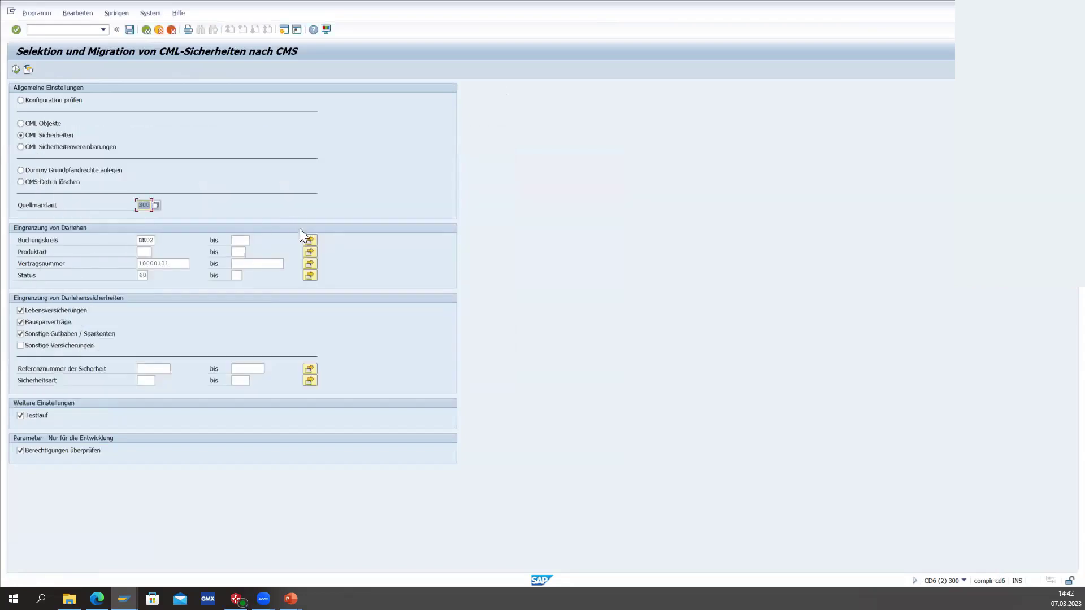
# Run the CML Sicherheiten migration as a Testlauf for the variant's contract and inspect the Bausparvertrag messages
pyautogui.click(176, 263)
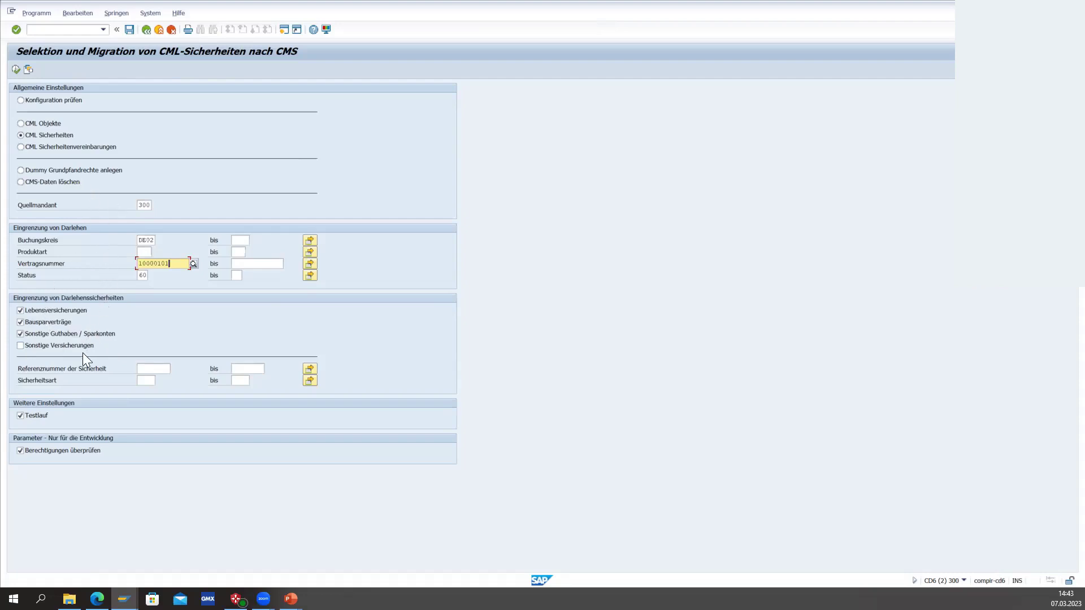
pyautogui.click(16, 69)
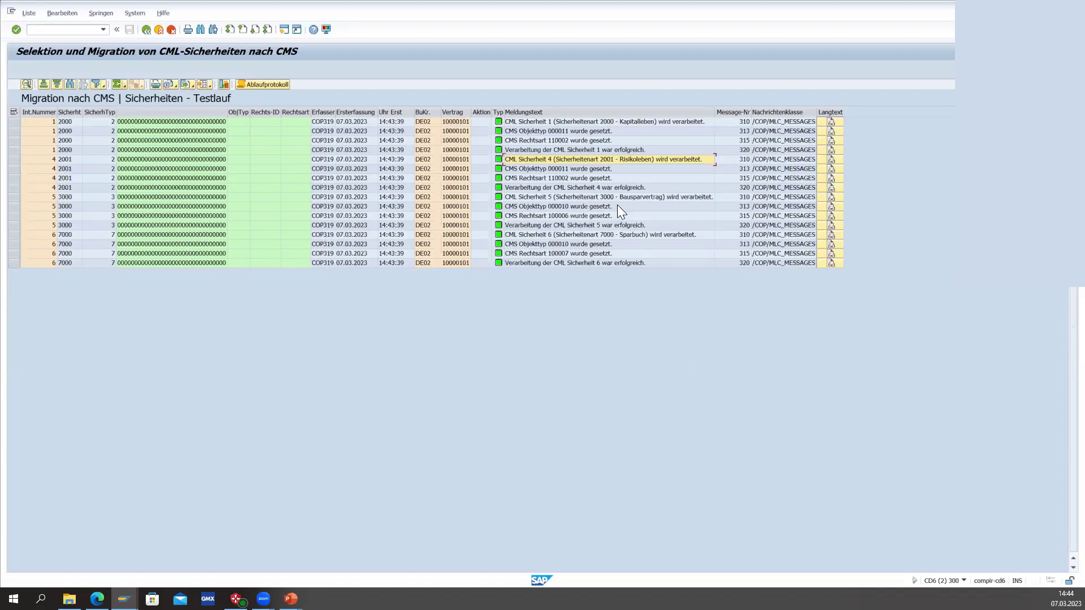
pyautogui.click(519, 200)
# Return to the selection screen and run the CML Sicherheiten migration with Testlauf disabled
pyautogui.click(145, 29)
pyautogui.click(20, 417)
pyautogui.click(15, 69)
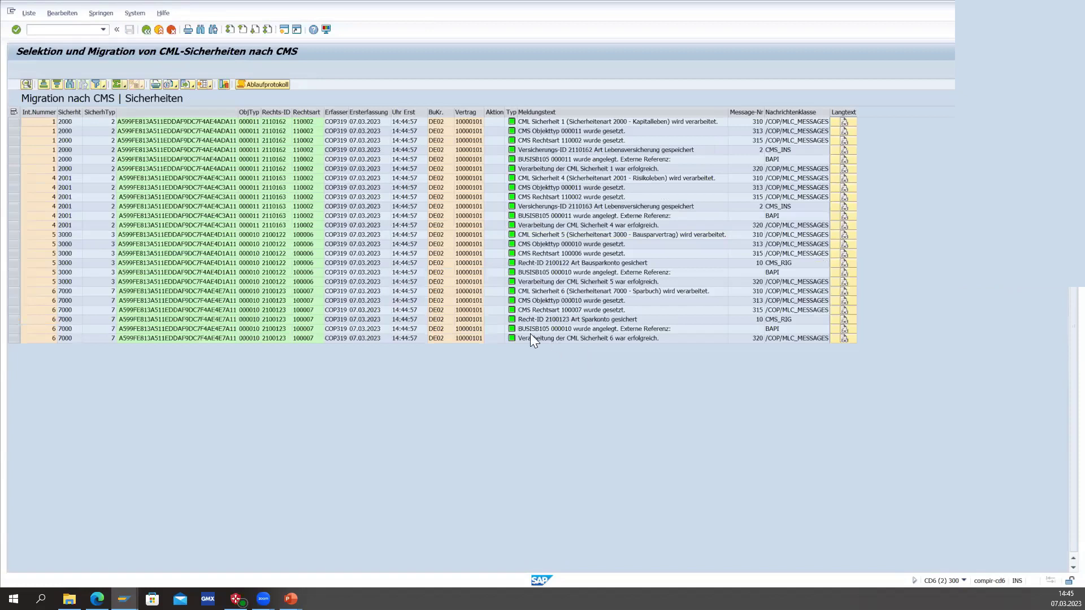
# Sort the Sicherheiten migration log ascending by the internal number column and select the first row's Rechts-ID
pyautogui.click(35, 111)
pyautogui.click(43, 83)
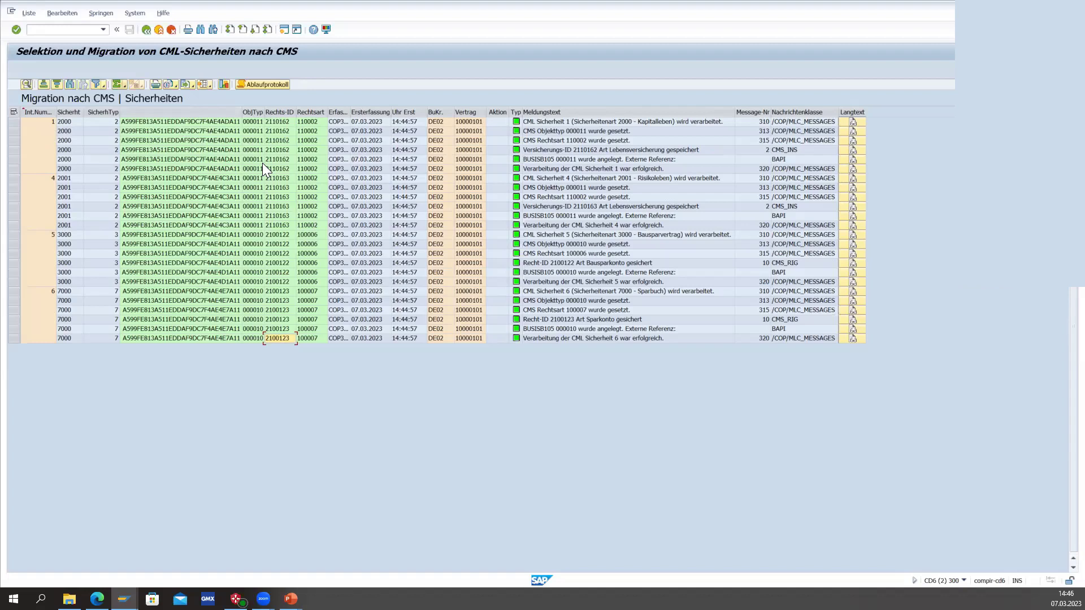
pyautogui.click(279, 121)
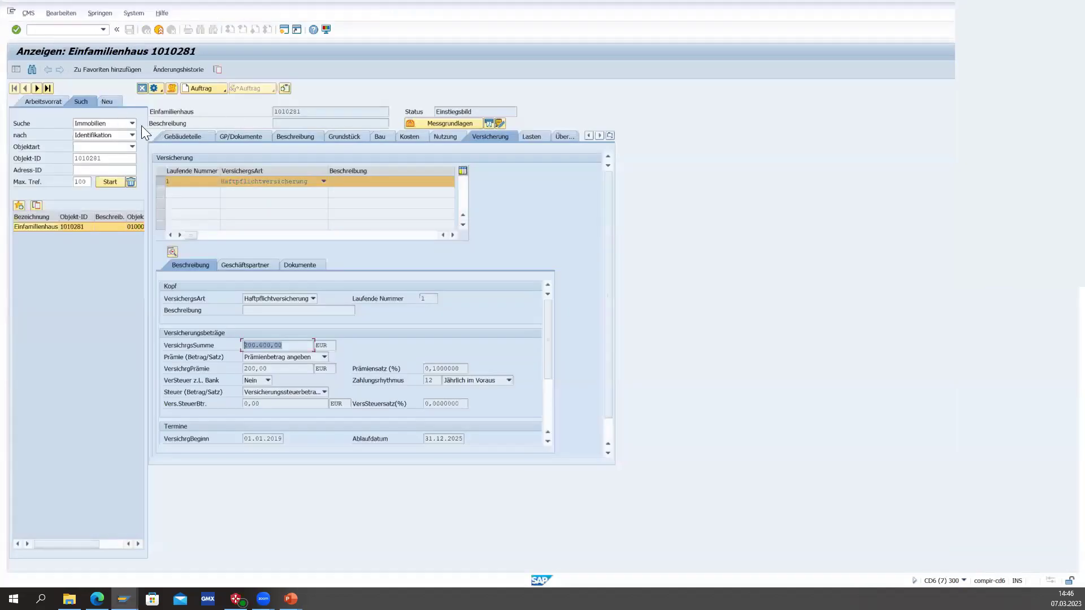
# In the Sicherheitenverwaltung session, search Versicherung by Identifizierung with Versich-ID 211016*
pyautogui.click(132, 122)
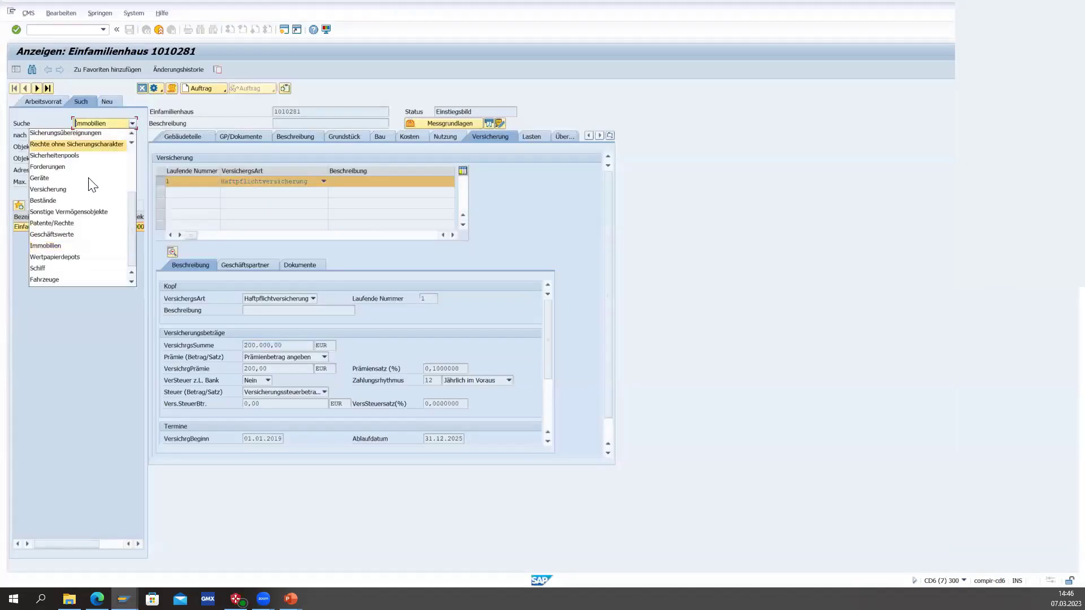
pyautogui.scroll(1, 132, 254)
pyautogui.moveTo(131, 257); pyautogui.dragTo(128, 208)
pyautogui.scroll(-3, 88, 251)
pyautogui.scroll(-1, 89, 254)
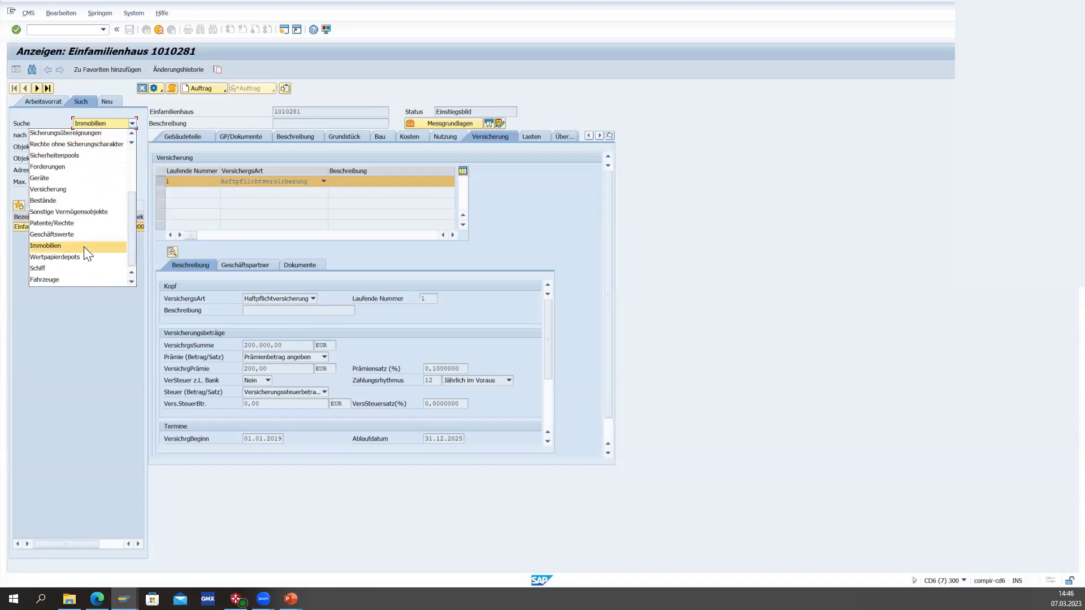
pyautogui.click(68, 193)
pyautogui.click(98, 158)
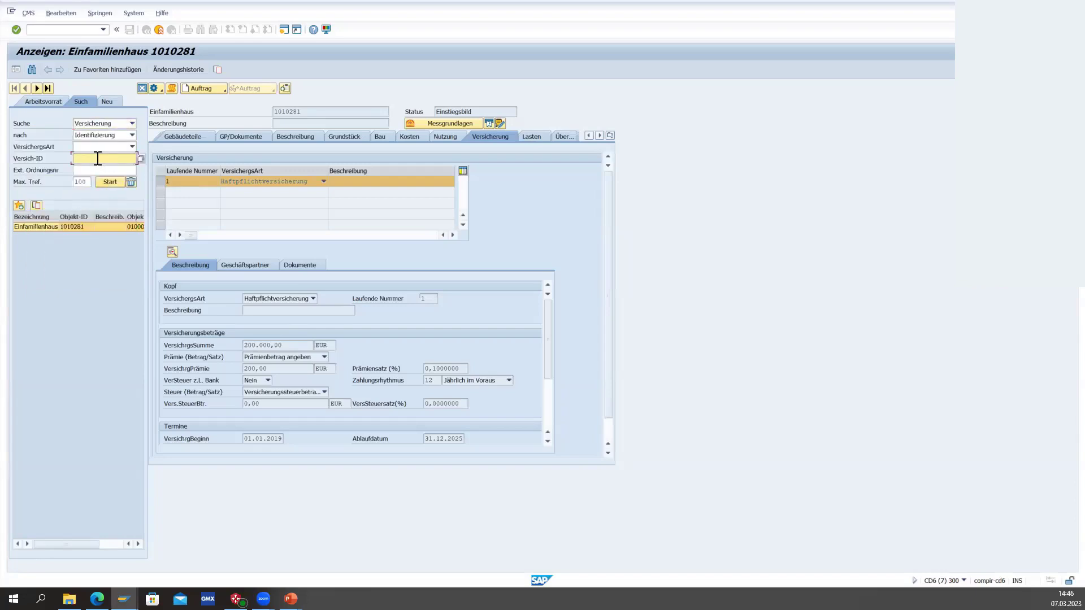
pyautogui.write('2110162')
pyautogui.press('BackSpace')
pyautogui.write('*')
pyautogui.click(115, 185)
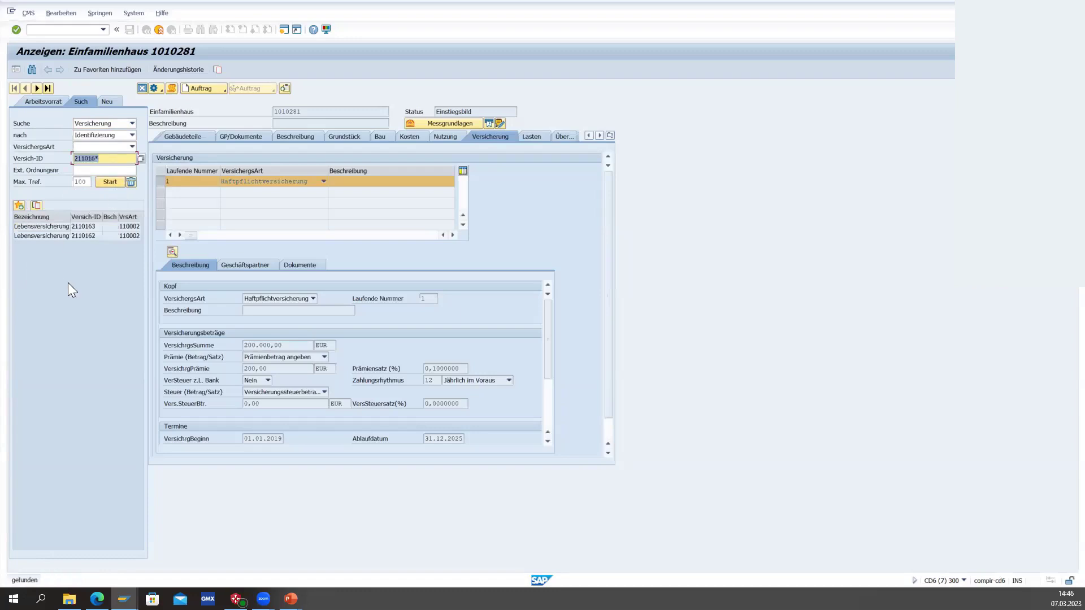
# Display Lebensversicherungen 2110163 and 2110162 and compare them with the Kapitalleben and Risikoleben entries in the loan contract's Sicherheiten
pyautogui.doubleClick(41, 228)
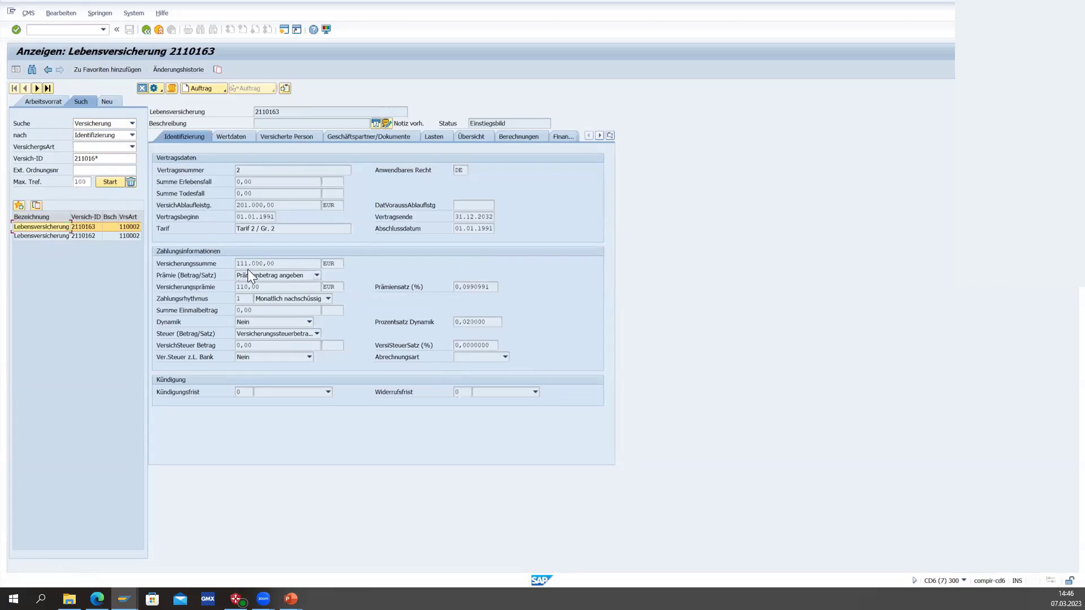
pyautogui.doubleClick(45, 235)
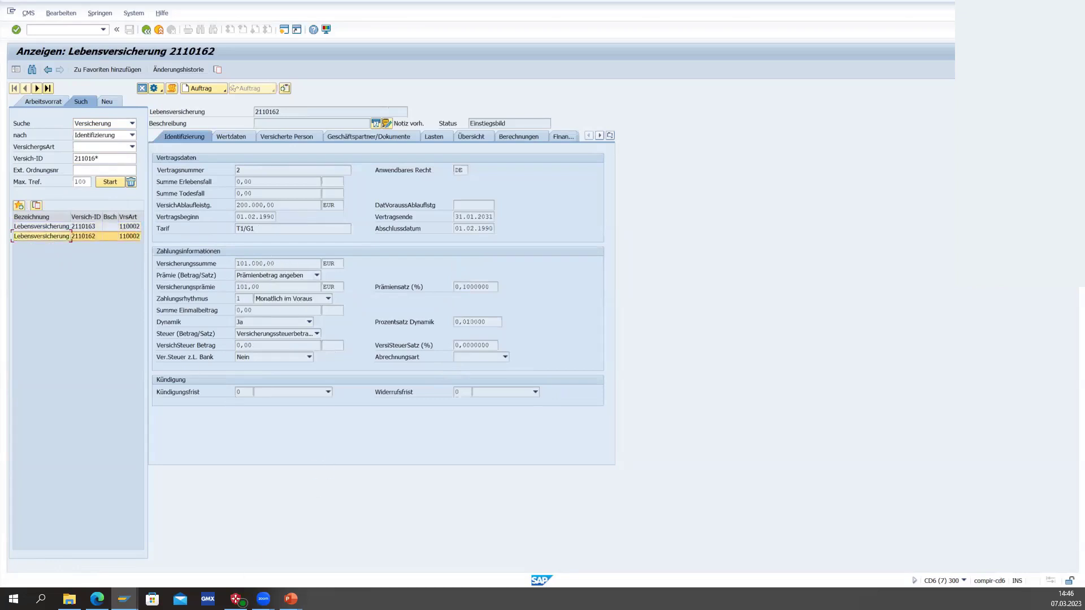
pyautogui.click(124, 599)
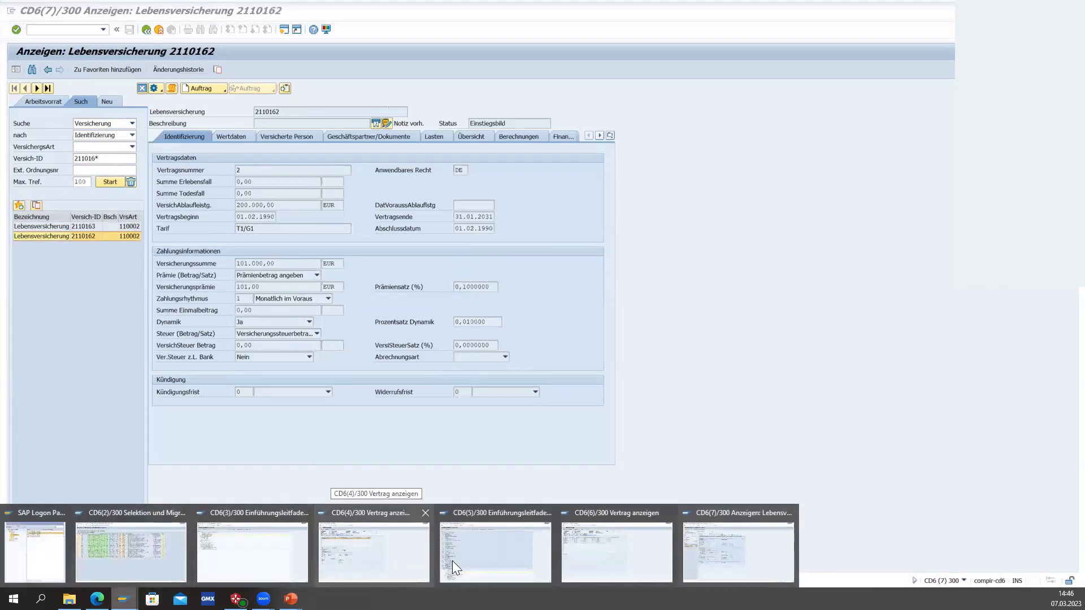
pyautogui.click(585, 556)
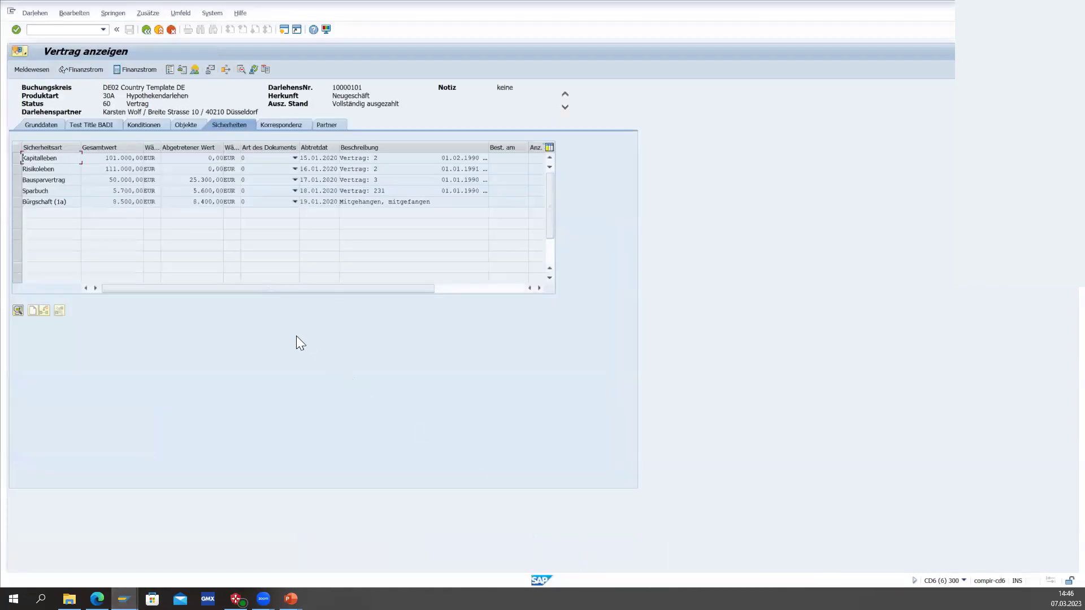
pyautogui.click(63, 170)
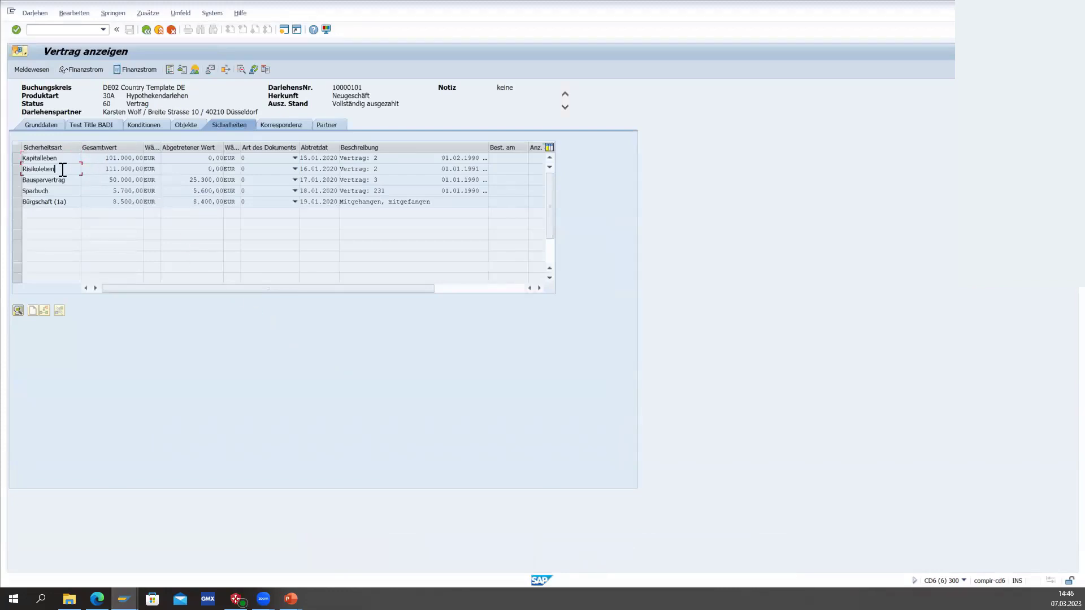
pyautogui.click(106, 158)
pyautogui.click(80, 180)
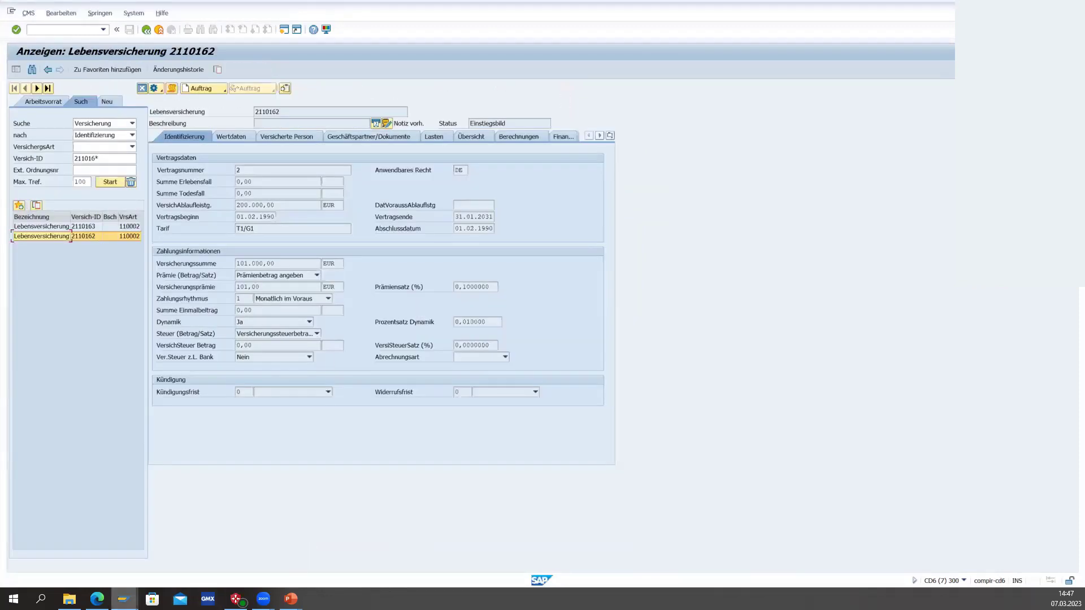
pyautogui.moveTo(123, 599)
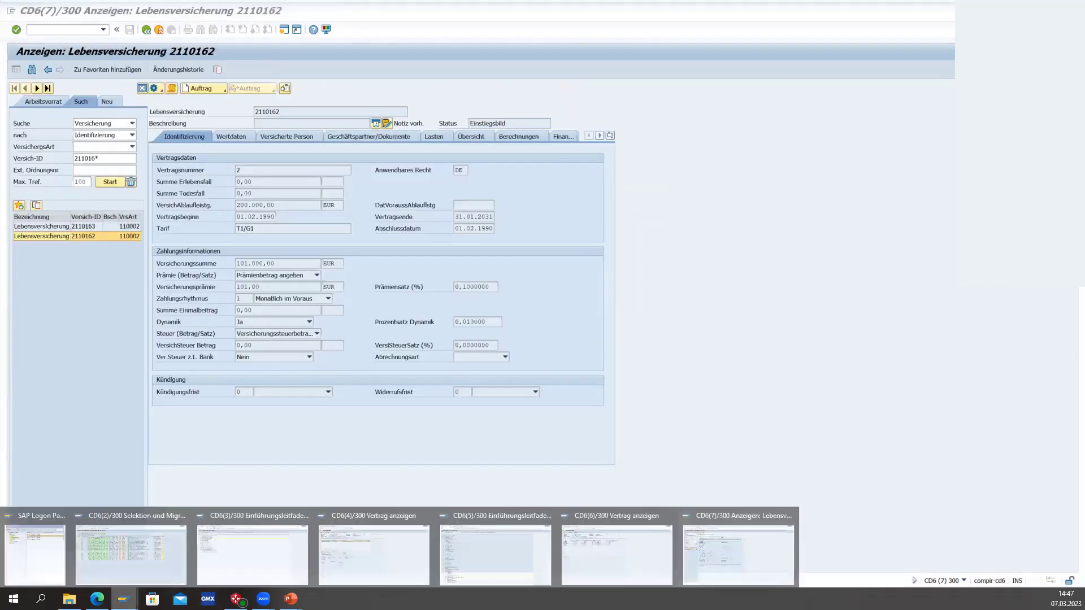
# In the second Einführungsleitfaden session, open the activity Allgemeine Installationsparameter definieren under Darlehensverwaltung, Grundeinstellungen
pyautogui.click(413, 558)
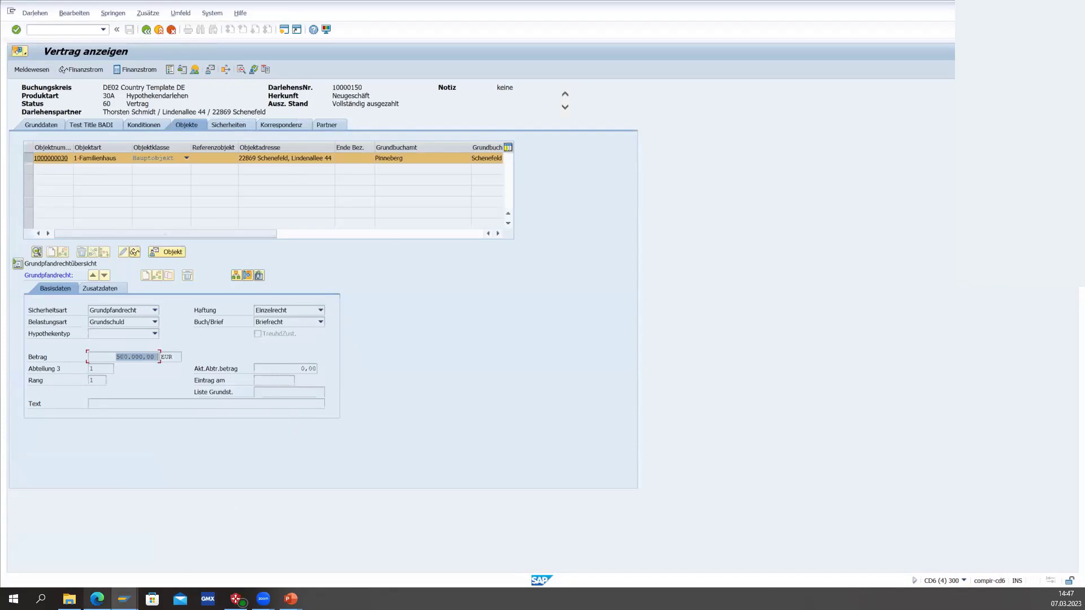
pyautogui.click(124, 598)
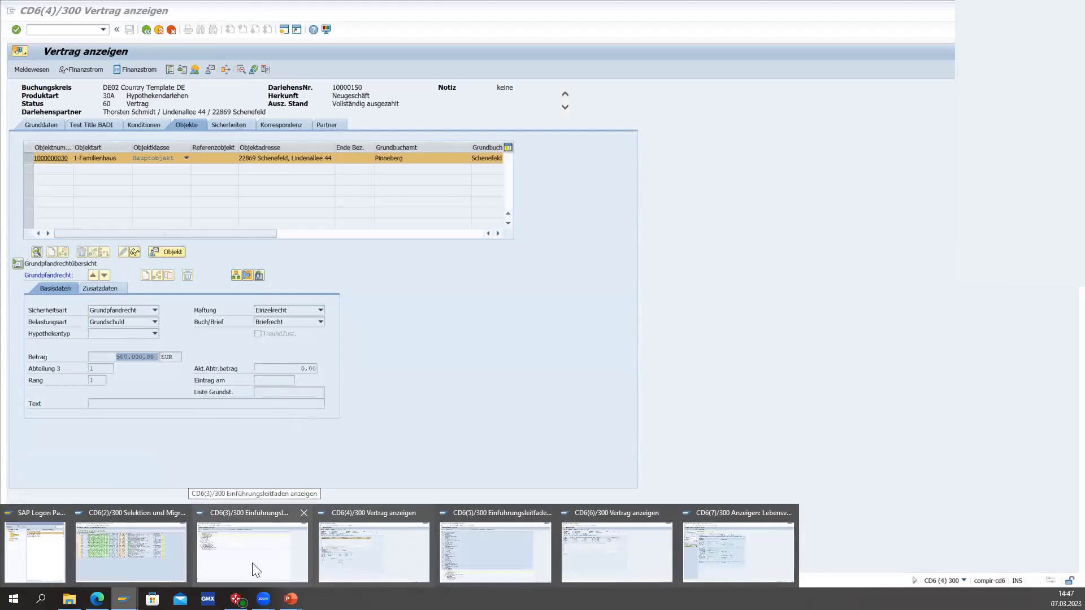
pyautogui.click(486, 571)
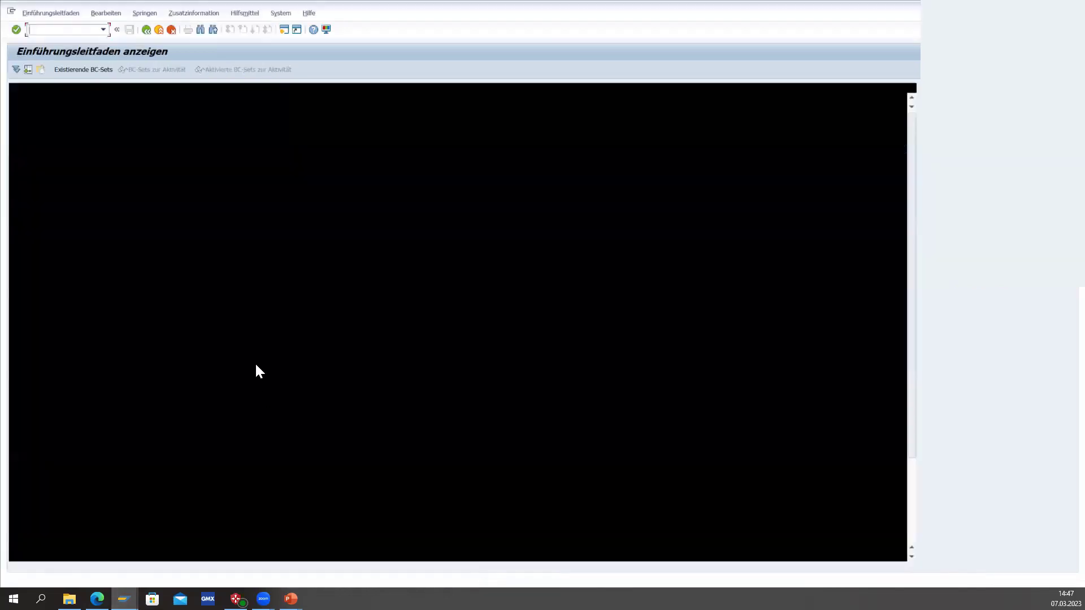
pyautogui.scroll(-3, 188, 413)
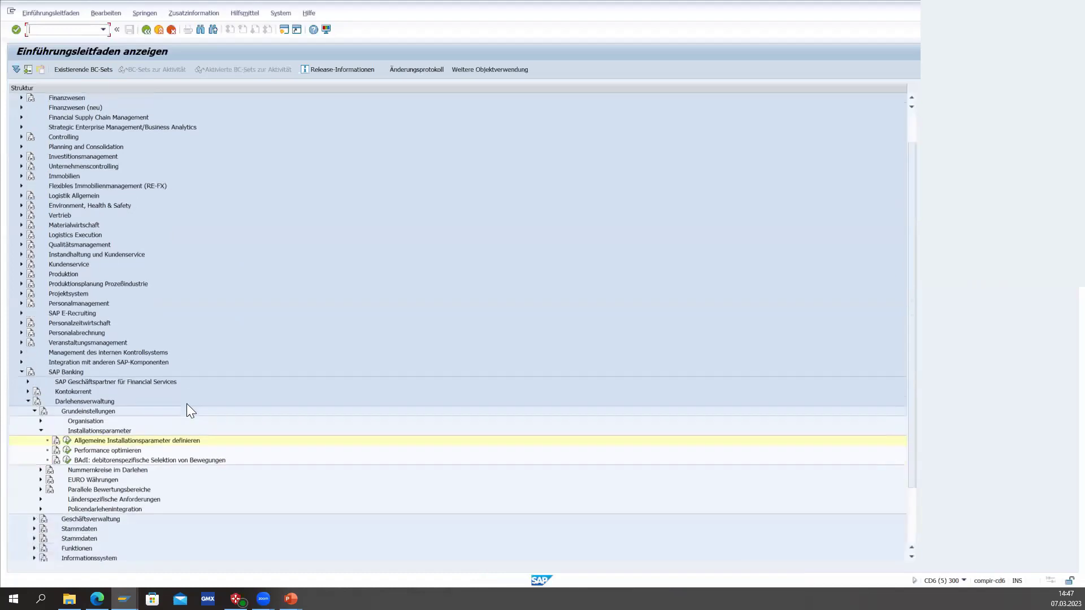
pyautogui.scroll(-1, 191, 402)
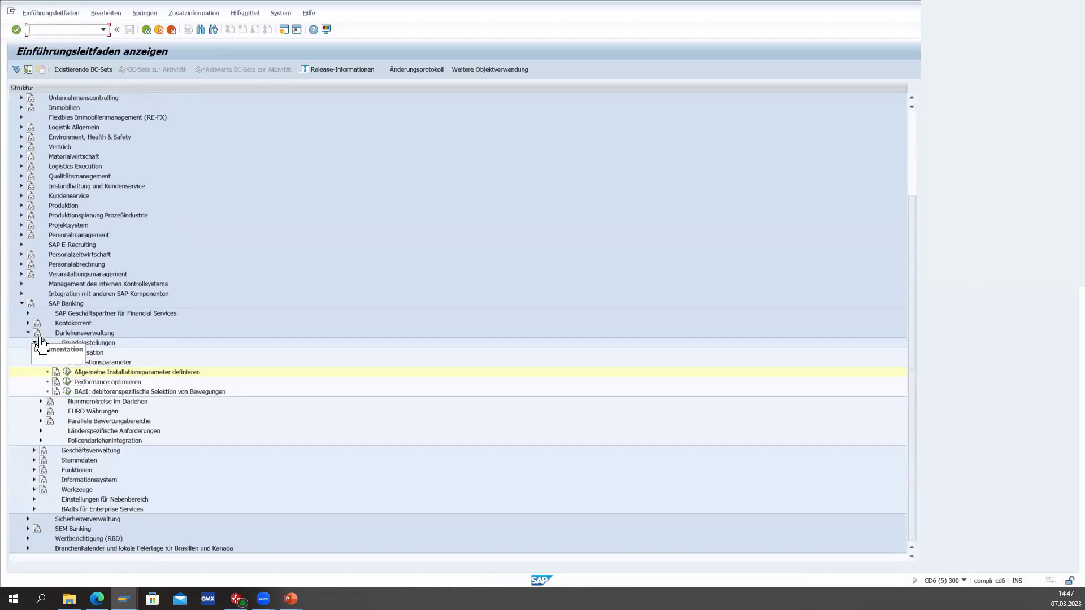
pyautogui.click(68, 372)
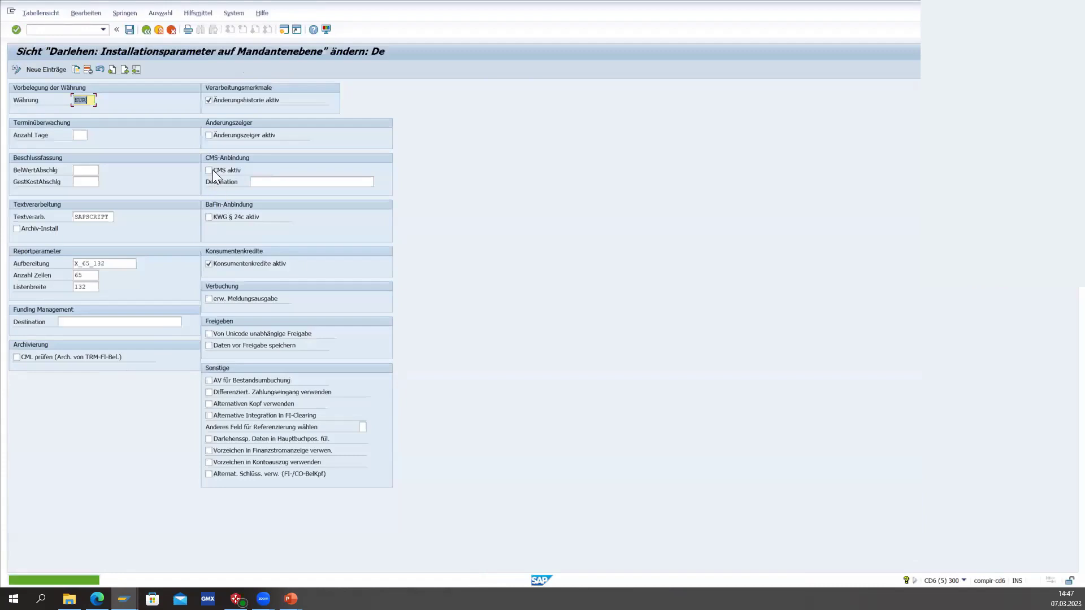
# Enable CMS aktiv in the CMS-Anbindung, save the installation parameters and leave the Einführungsleitfaden
pyautogui.click(208, 170)
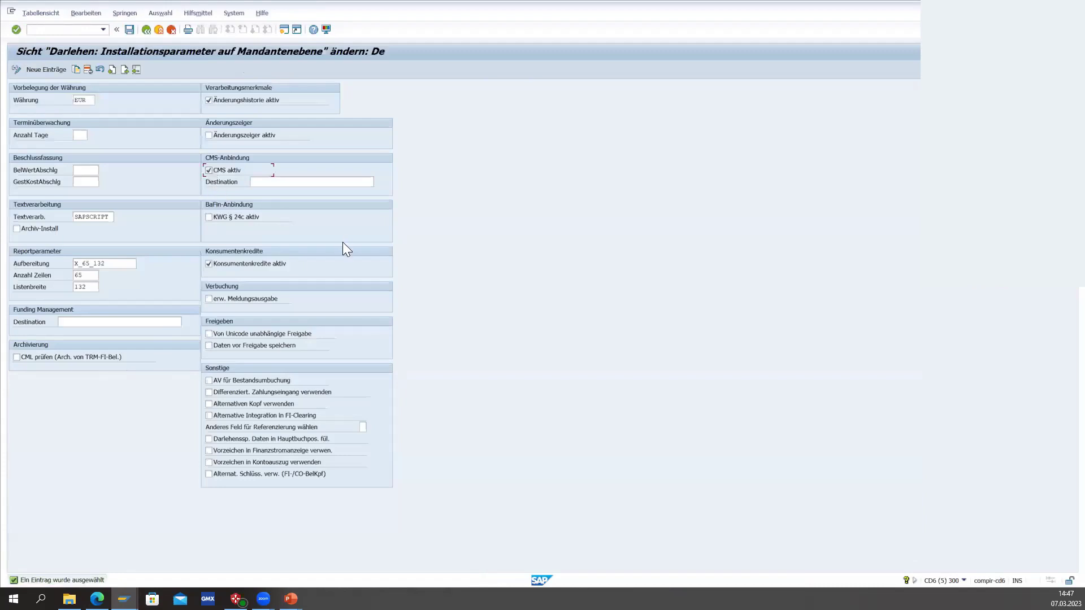
pyautogui.click(131, 29)
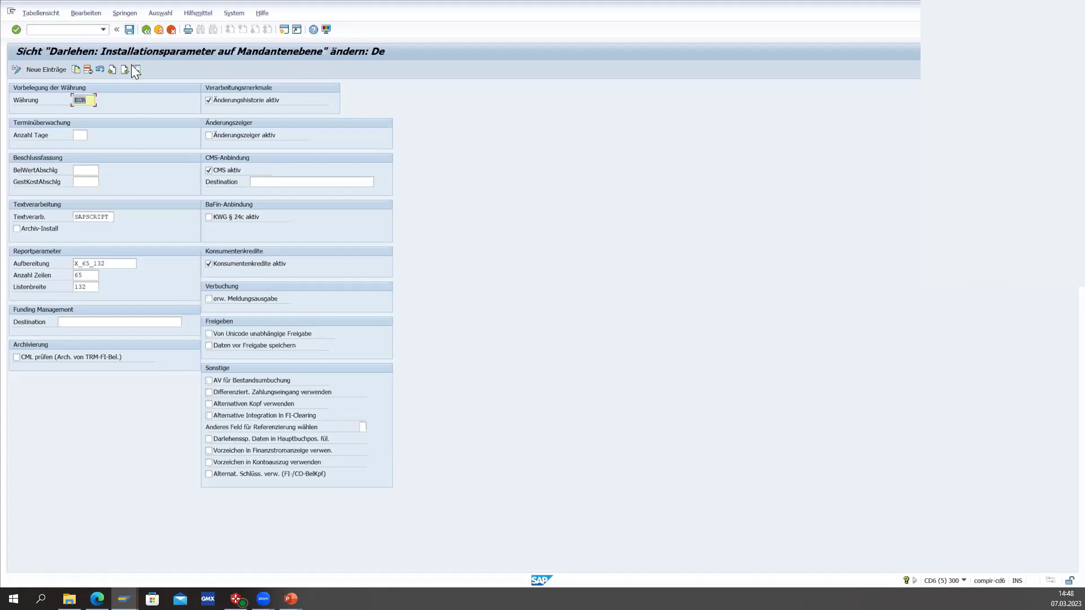
pyautogui.click(131, 31)
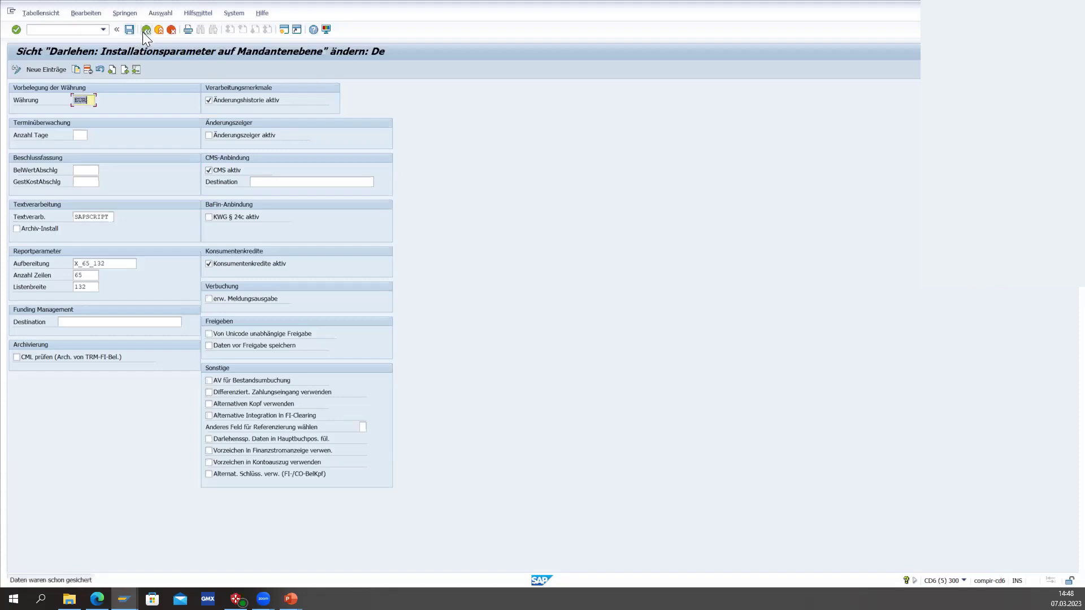
pyautogui.click(157, 30)
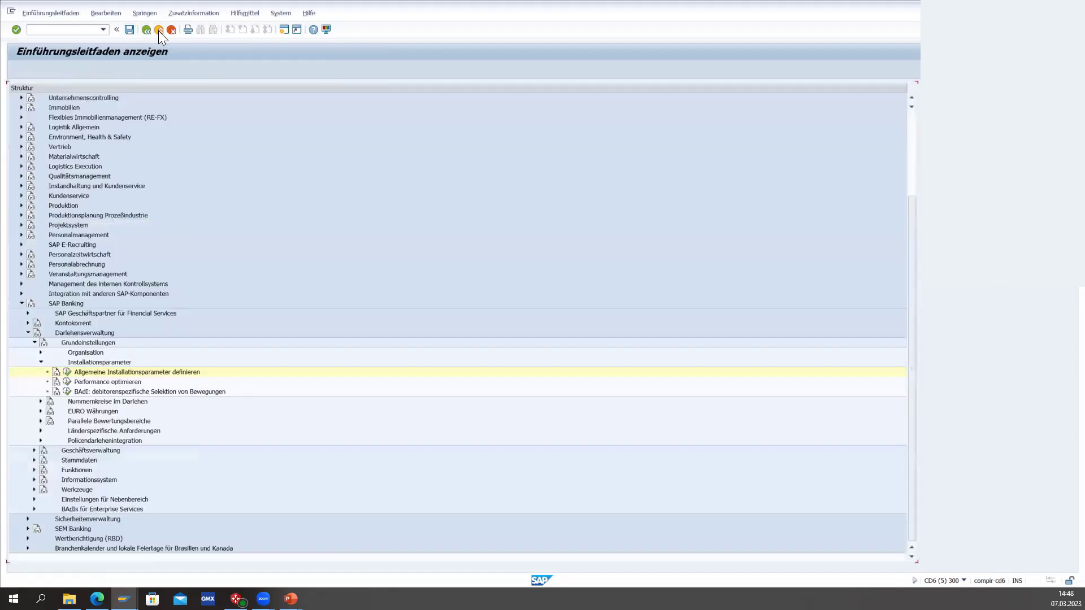
pyautogui.click(158, 30)
pyautogui.click(158, 30)
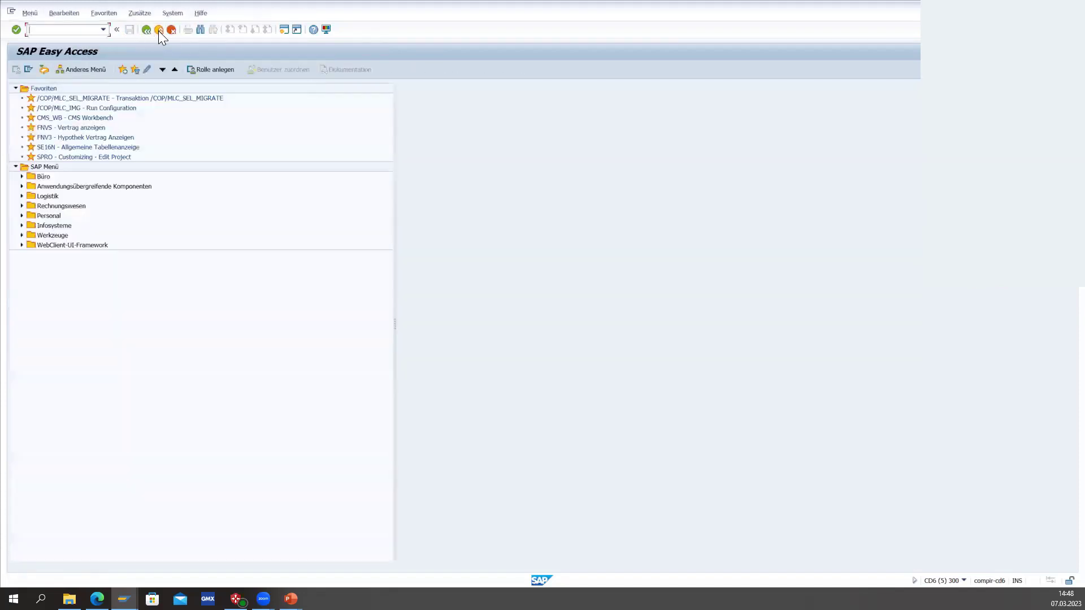
# Reopen the preset loan contract in Buchungskreis DE02 with FNV3 and examine the Geschäftspartner under its CMS-Sicherheiten
pyautogui.click(158, 30)
pyautogui.click(158, 29)
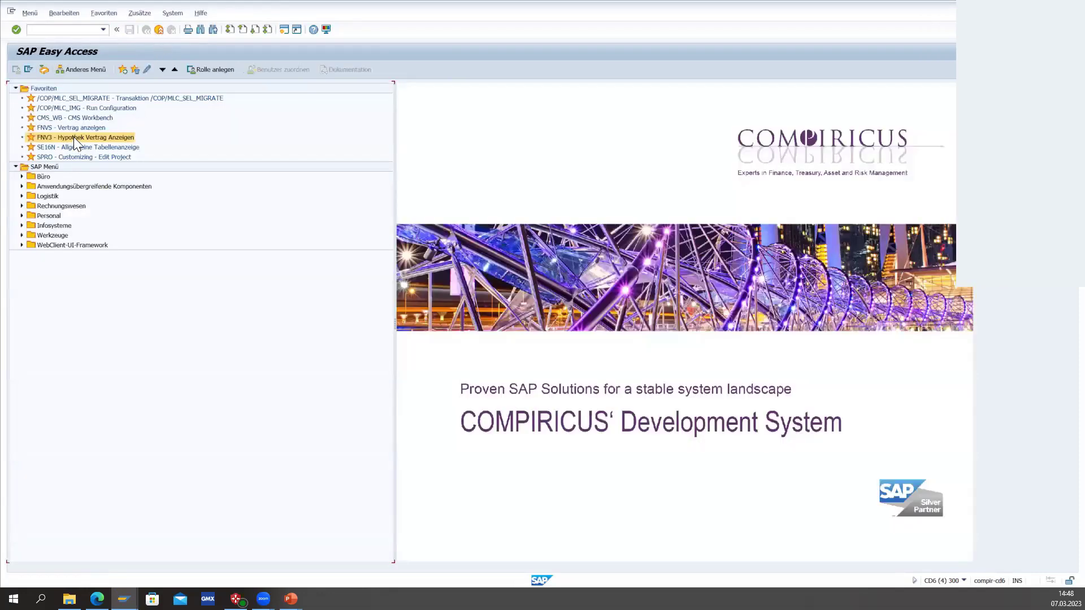
pyautogui.doubleClick(111, 138)
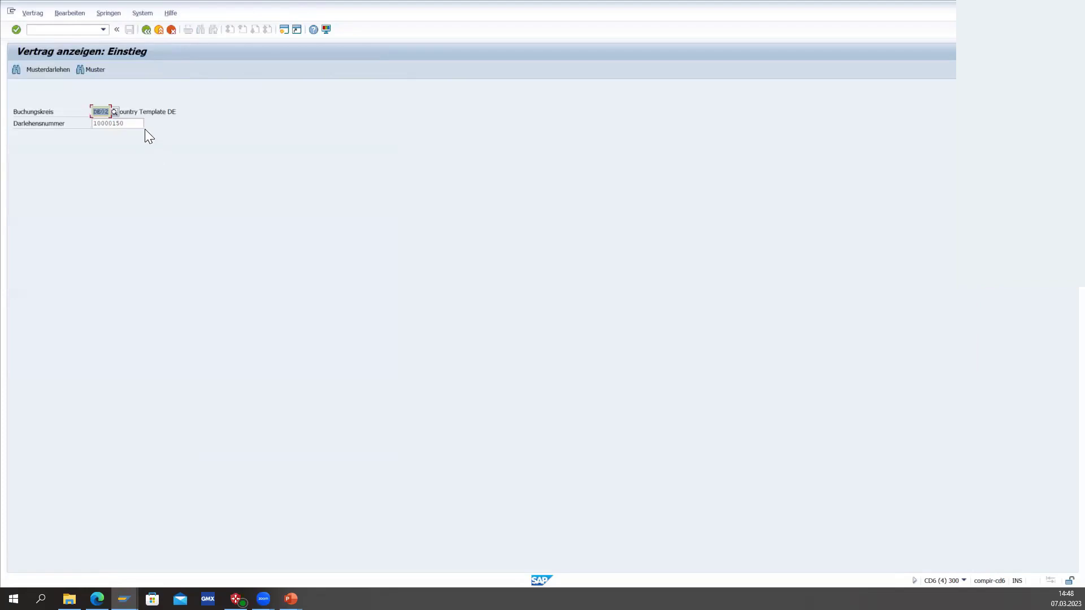
pyautogui.press('Tab')
pyautogui.press('Return')
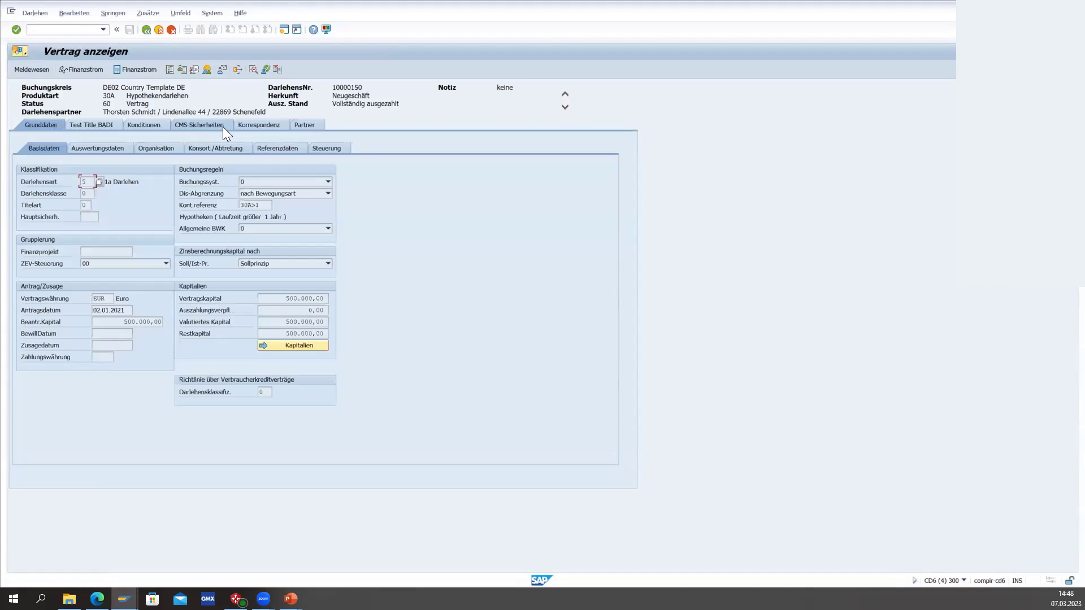
pyautogui.click(206, 125)
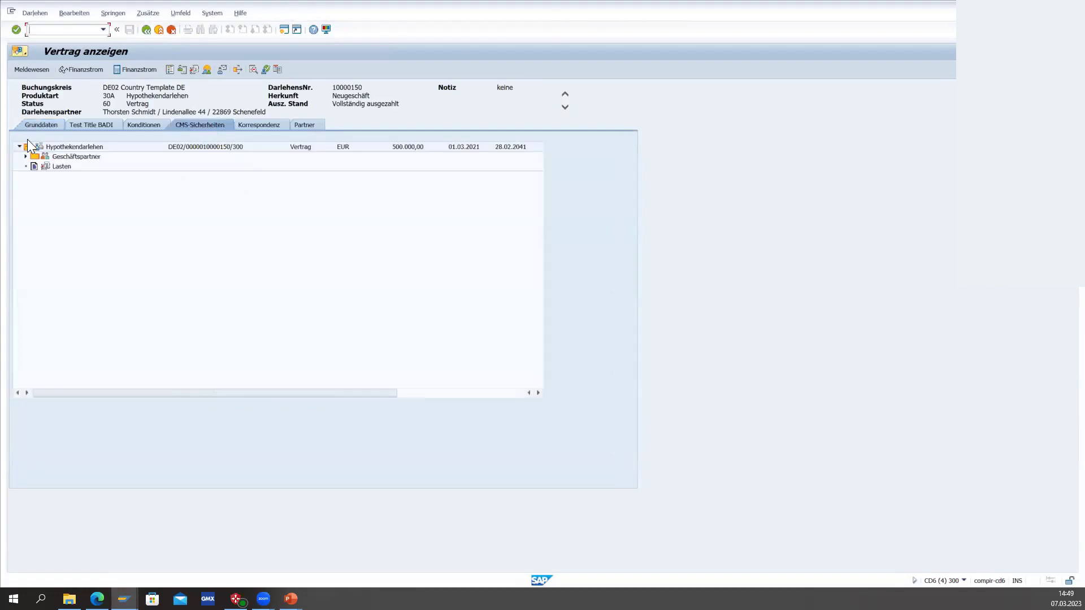
pyautogui.click(195, 145)
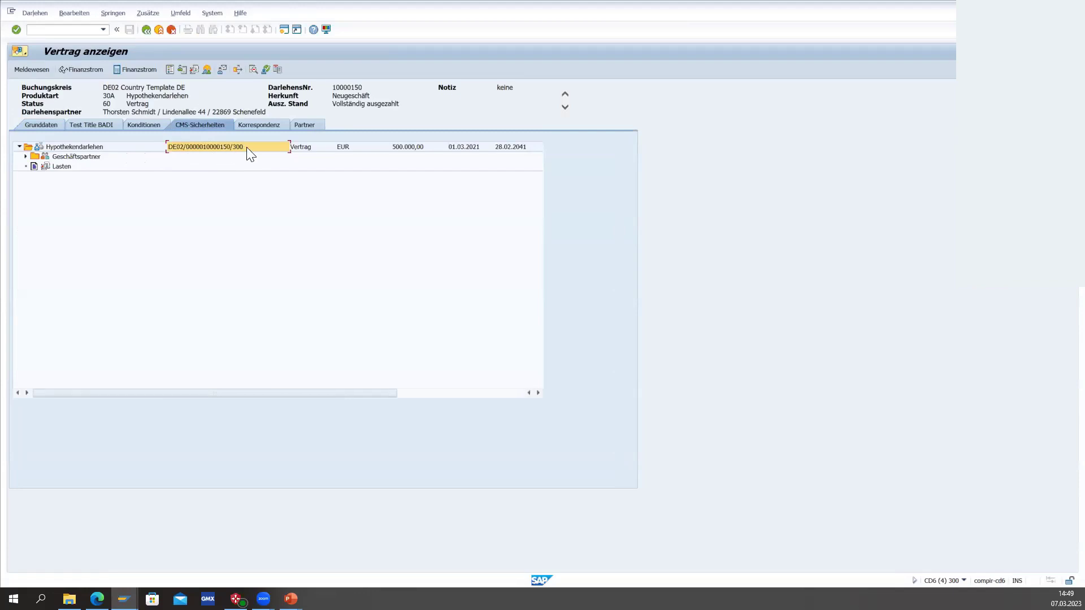
pyautogui.click(25, 156)
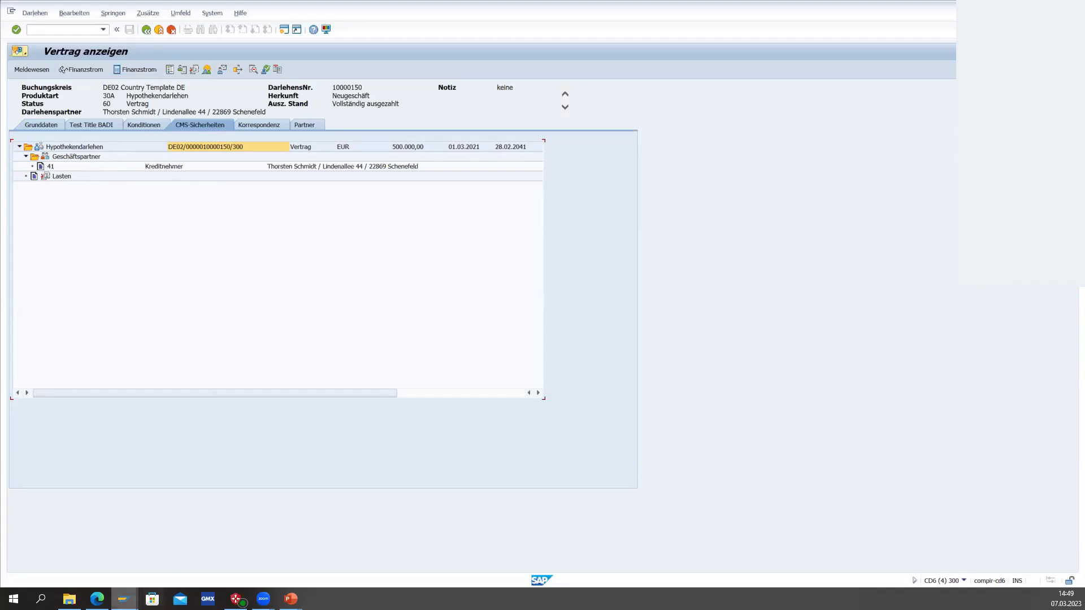
# In the other contract display session, reload its loan contract and examine the Vertrag entry and Geschäftspartner under CMS-Sicherheiten
pyautogui.moveTo(124, 599)
pyautogui.click(469, 551)
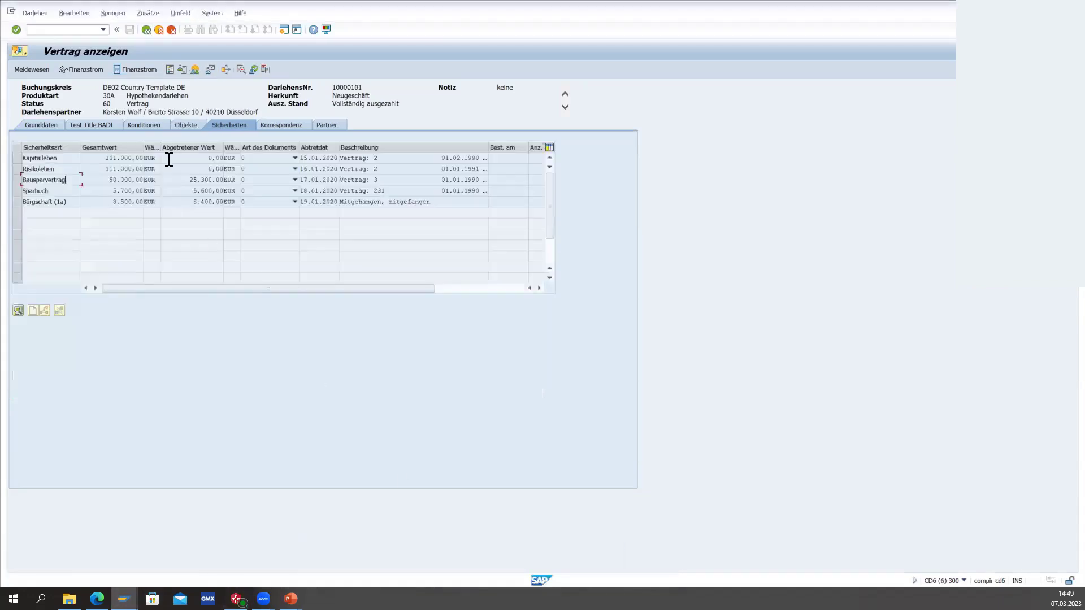
pyautogui.click(146, 29)
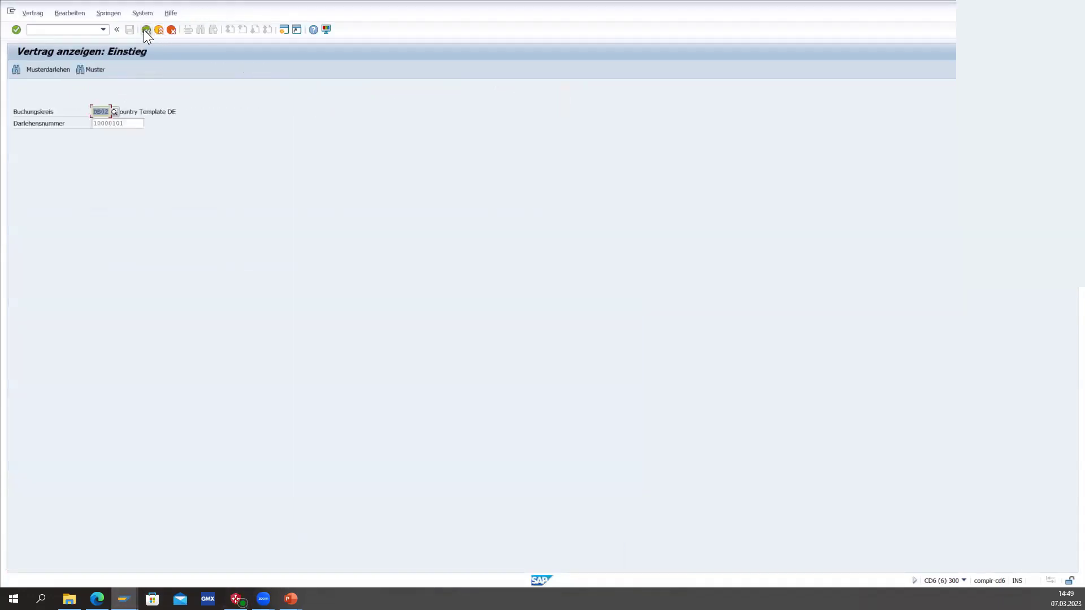
pyautogui.press('Return')
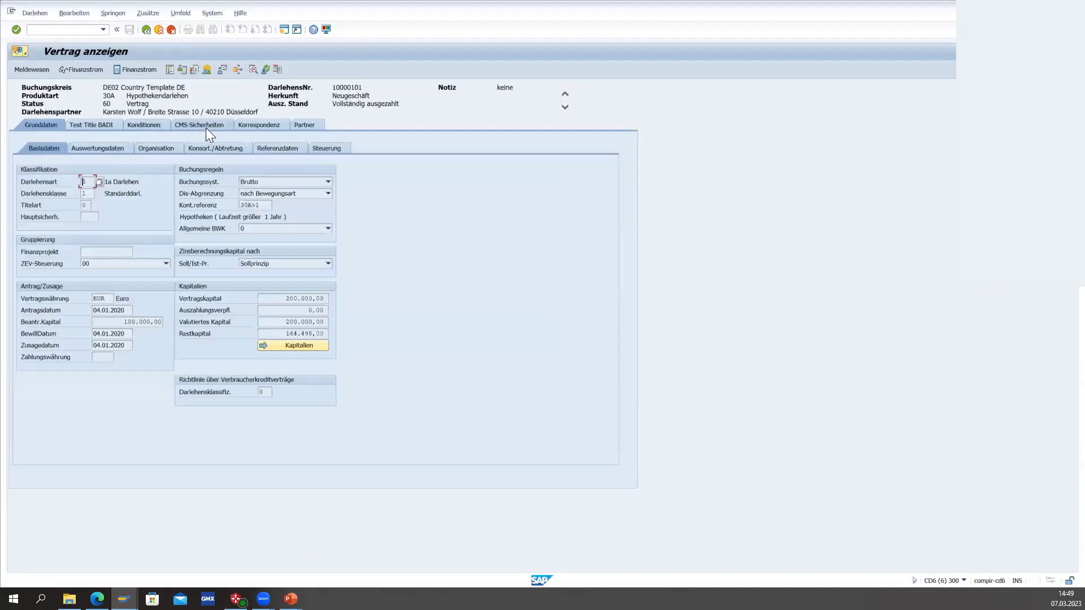
pyautogui.click(207, 127)
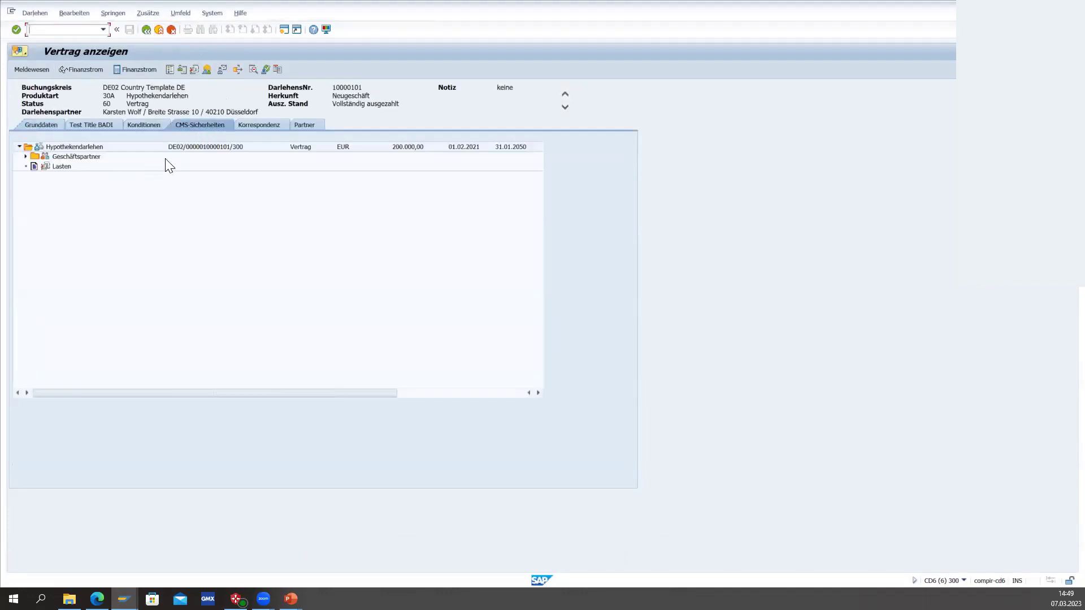
pyautogui.click(213, 146)
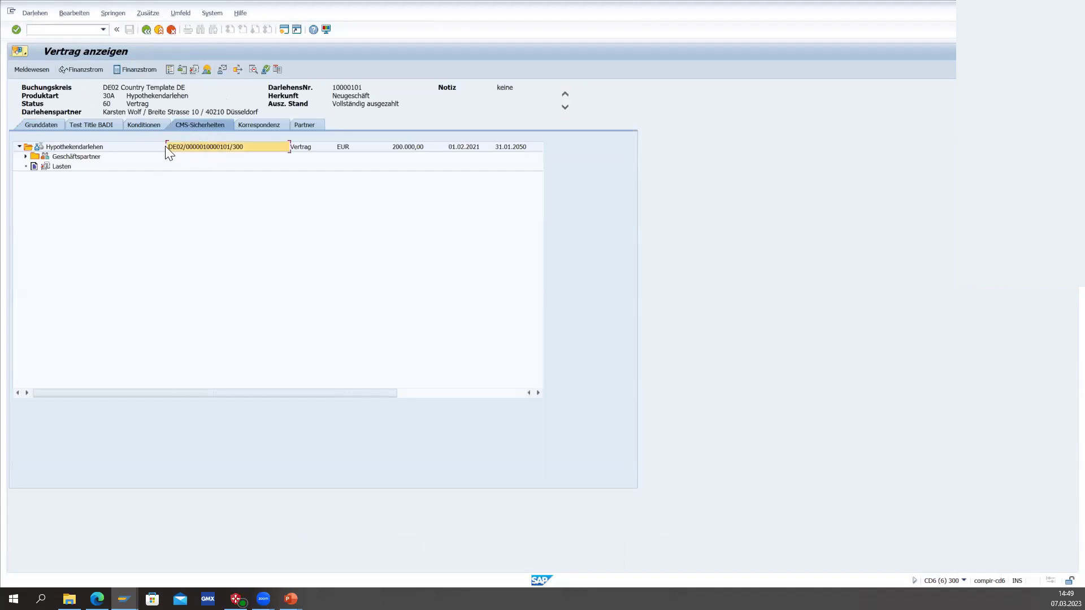
pyautogui.doubleClick(36, 154)
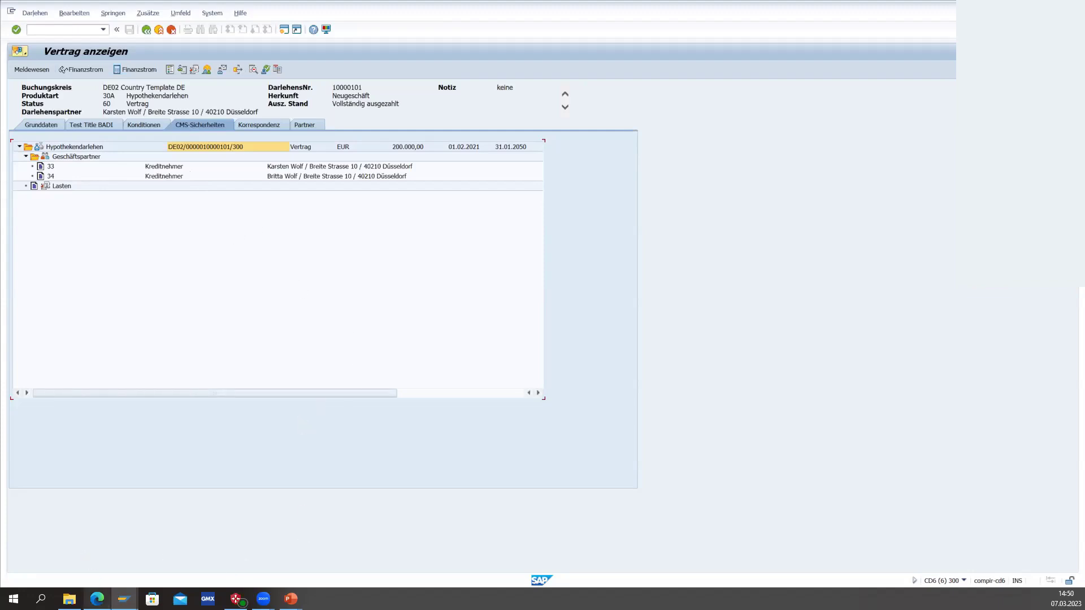
# Return to the selection screen of the migration session and load the variant WEBINAR_AGR for CML Sicherheitenvereinbarungen
pyautogui.moveTo(124, 599)
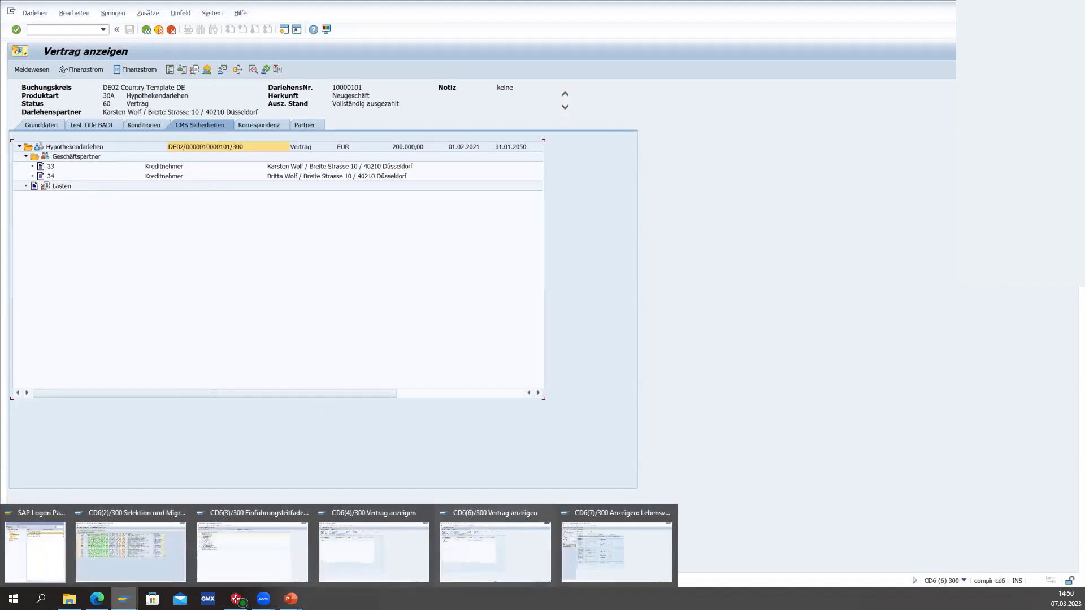
pyautogui.click(133, 567)
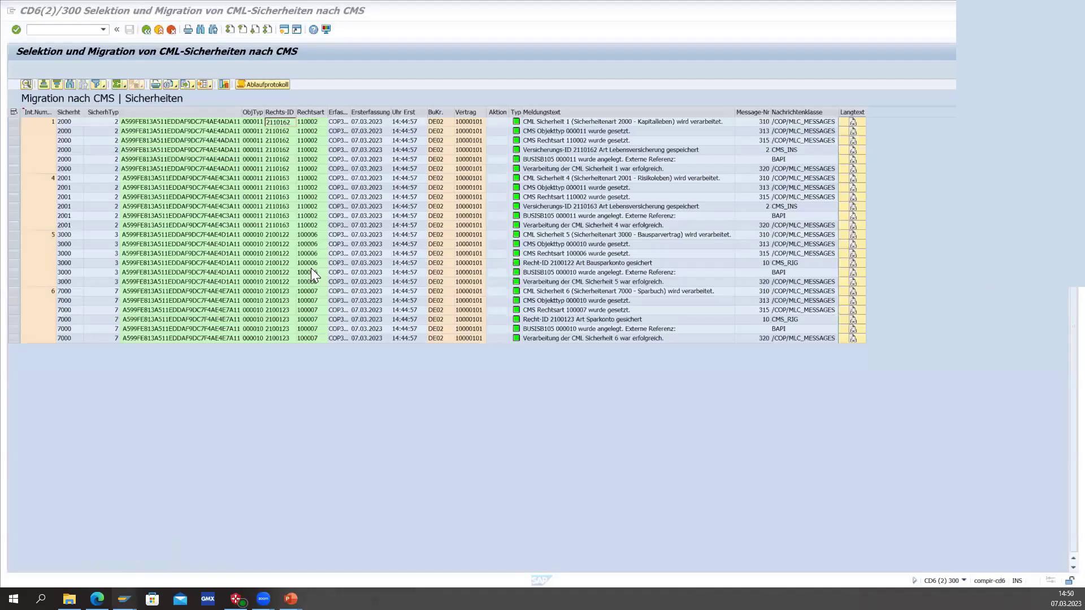
pyautogui.click(146, 30)
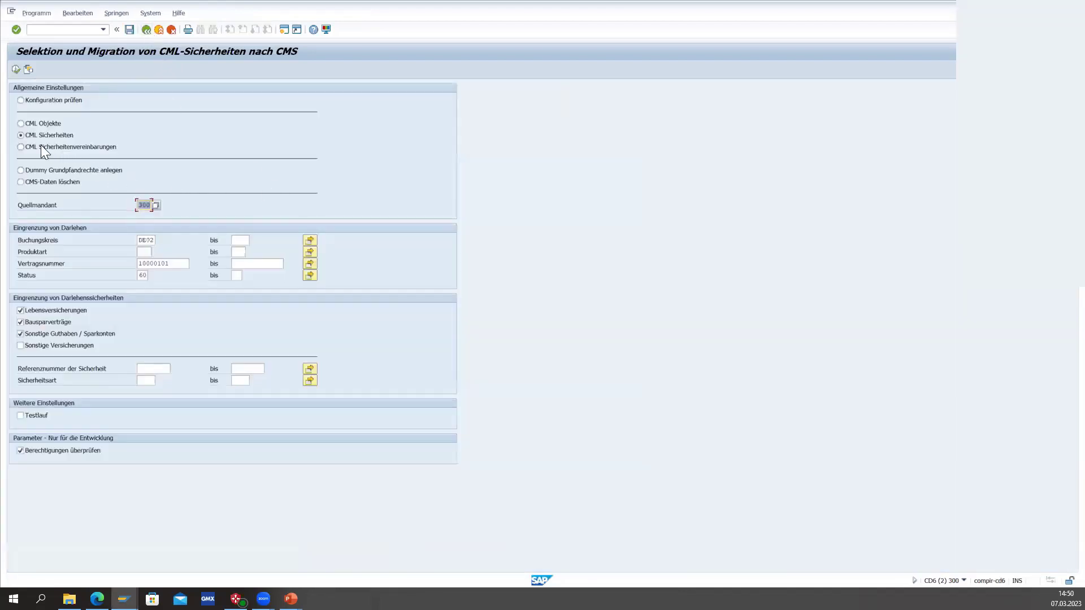
pyautogui.click(29, 69)
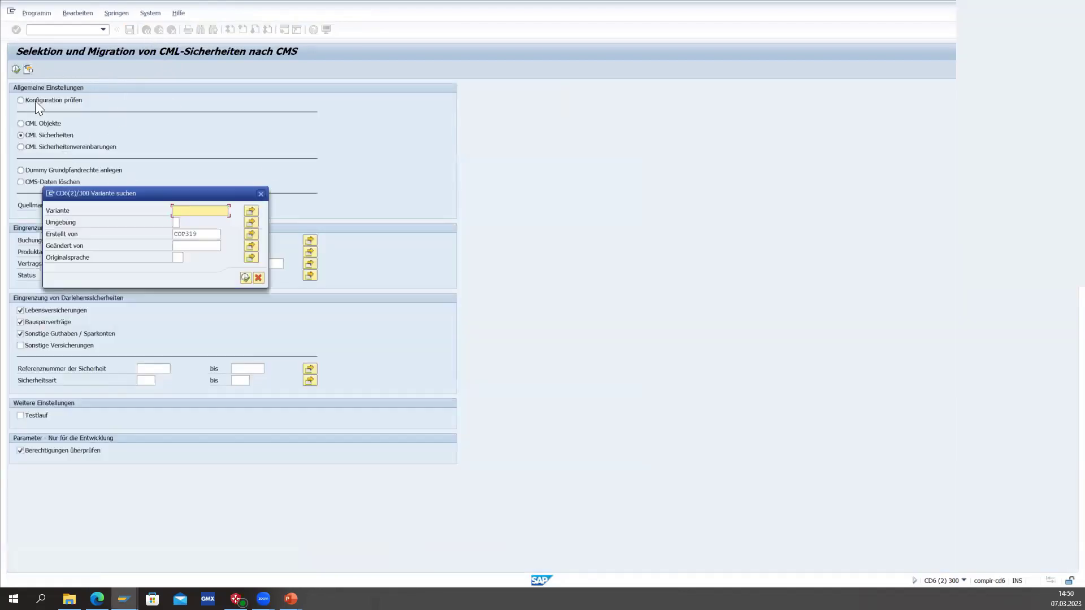
pyautogui.click(246, 277)
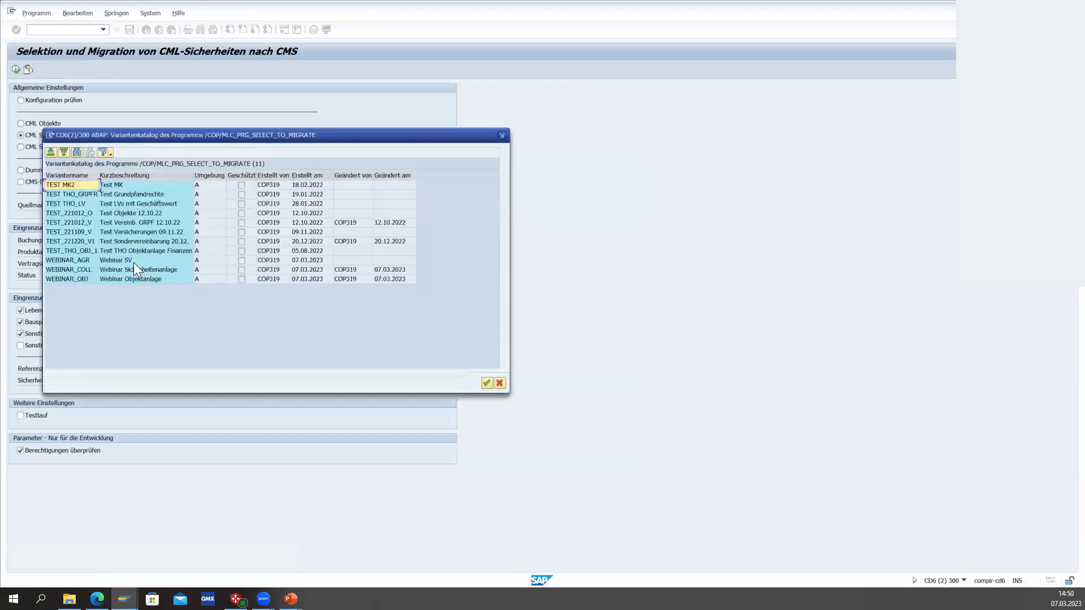
pyautogui.doubleClick(72, 260)
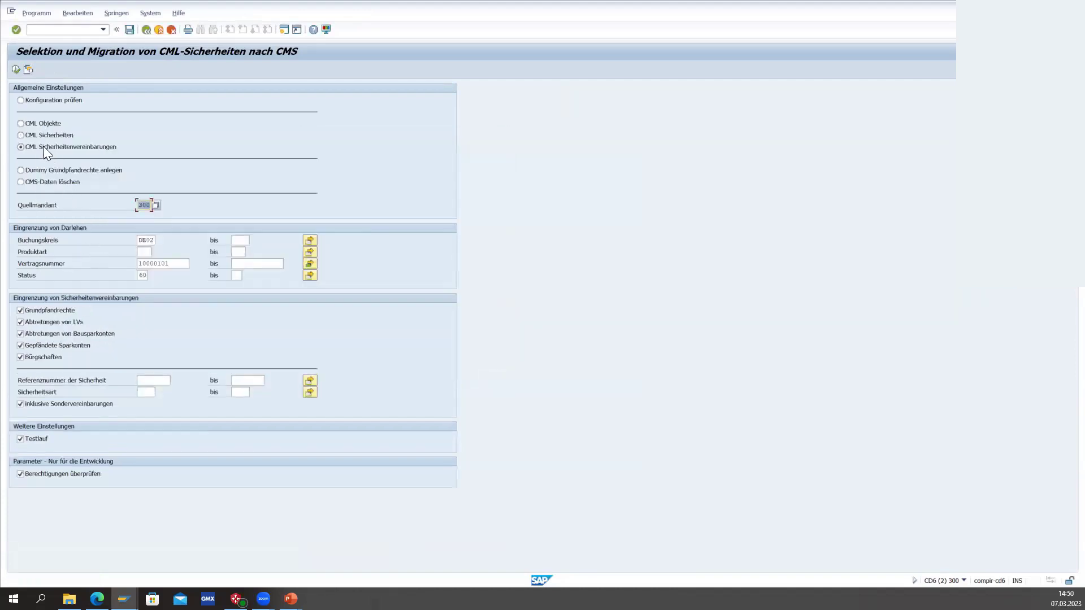
# Check the multiple selection for Vertragsnummer and run the CML Sicherheitenvereinbarungen migration as a Testlauf
pyautogui.click(309, 264)
pyautogui.click(187, 279)
pyautogui.click(16, 69)
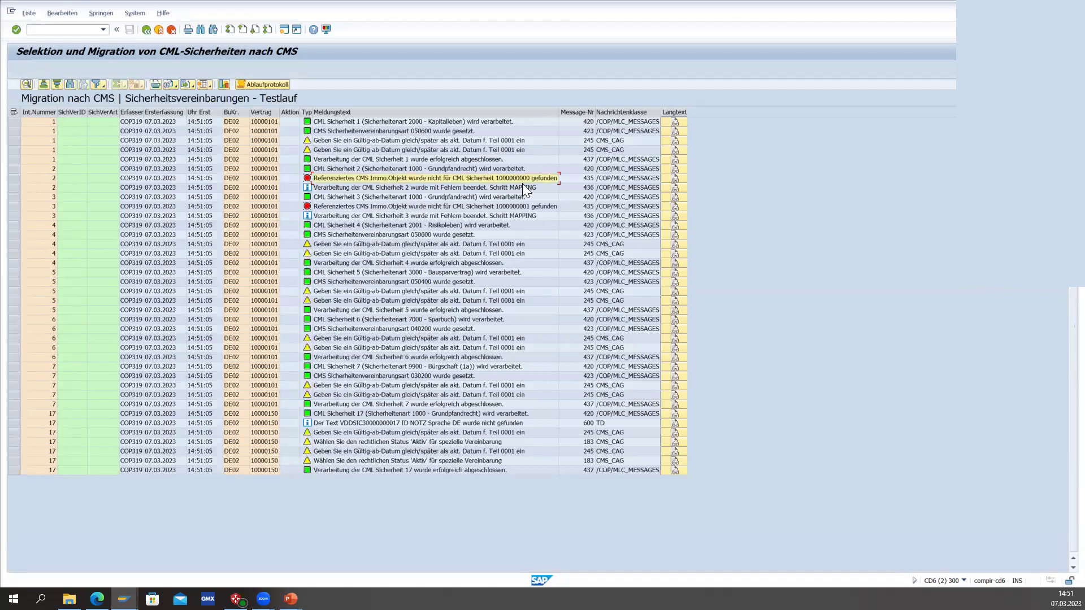
# Examine the error and warning messages in the Testlauf log and open the Langtext of a CMS_CAG 245 warning
pyautogui.click(366, 206)
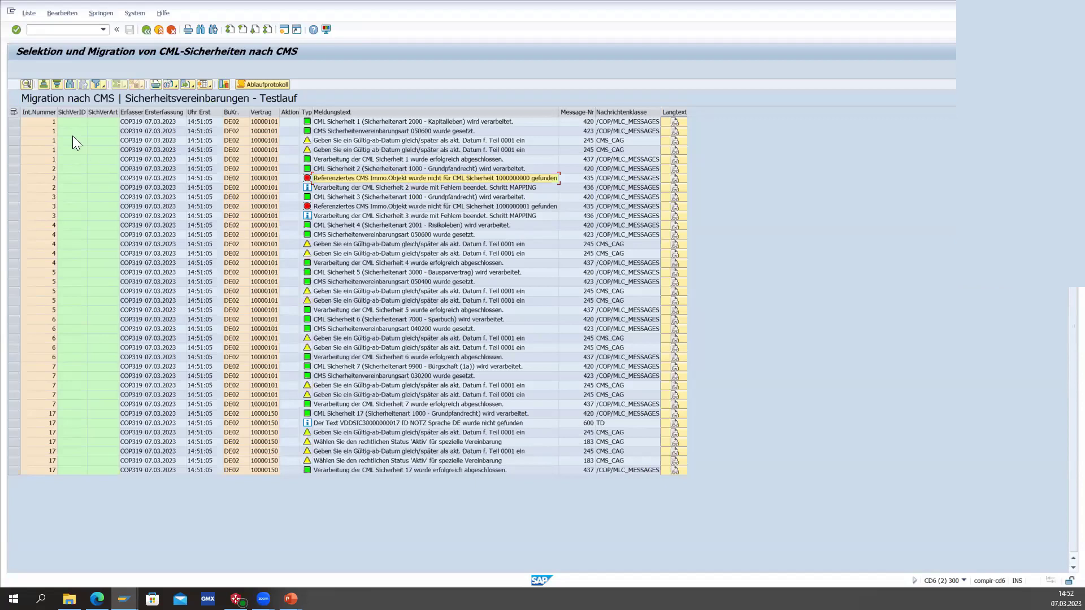
pyautogui.click(31, 111)
pyautogui.click(274, 110)
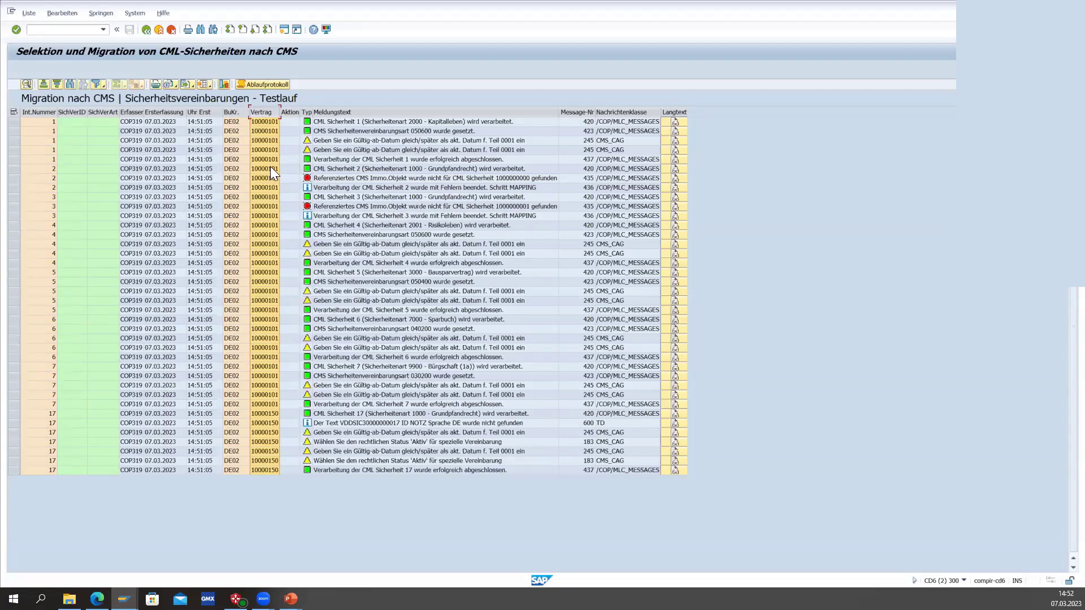
pyautogui.click(360, 246)
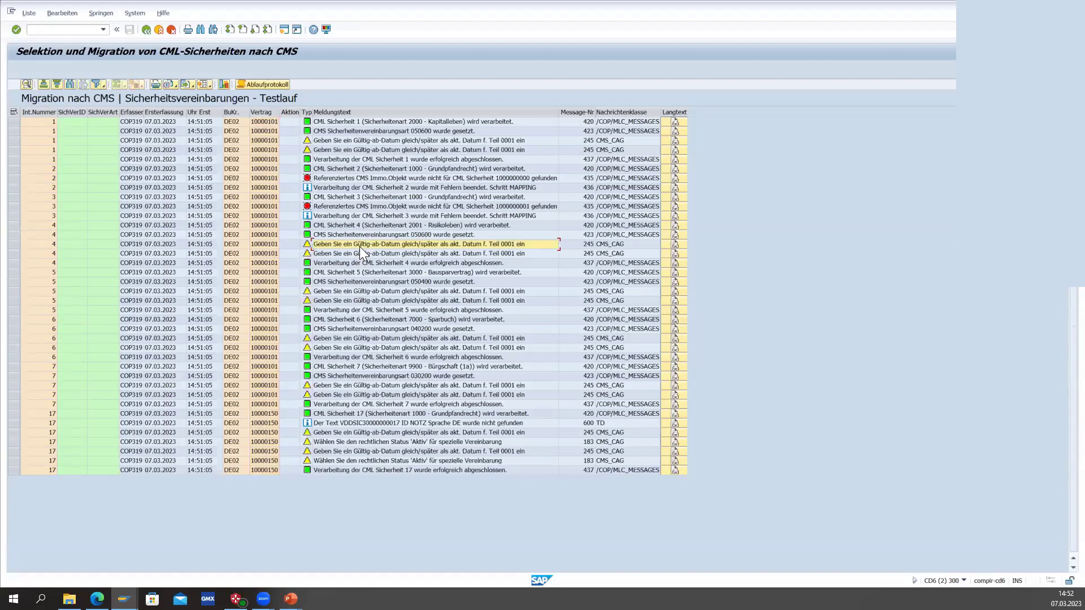
pyautogui.click(331, 143)
pyautogui.click(410, 148)
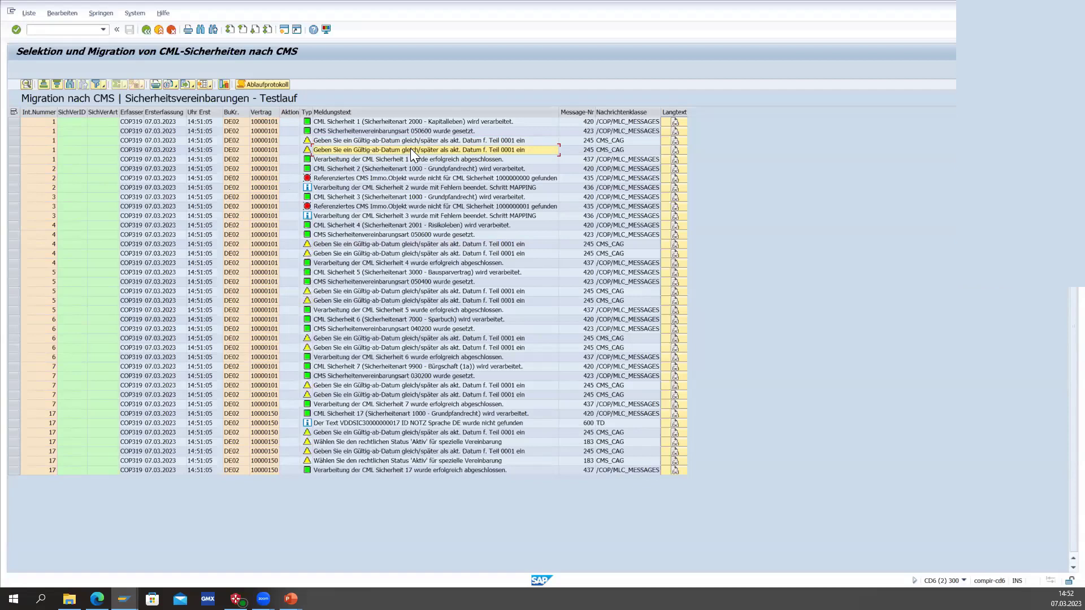
pyautogui.click(680, 139)
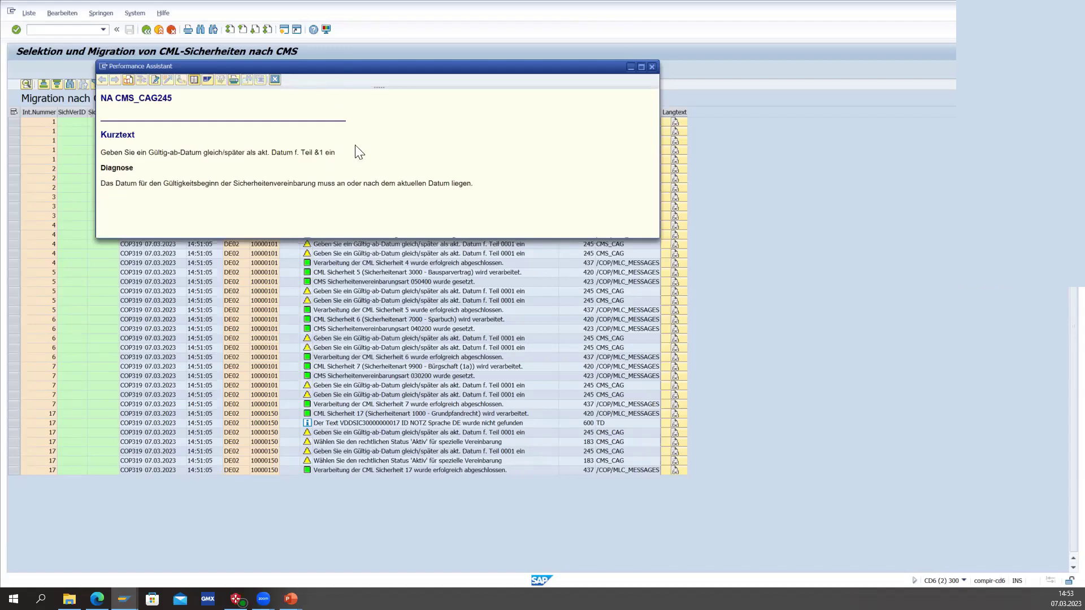
# Switch off Testlauf, run the CML Sicherheitenvereinbarungen migration as a live run and check its log entries
pyautogui.click(274, 79)
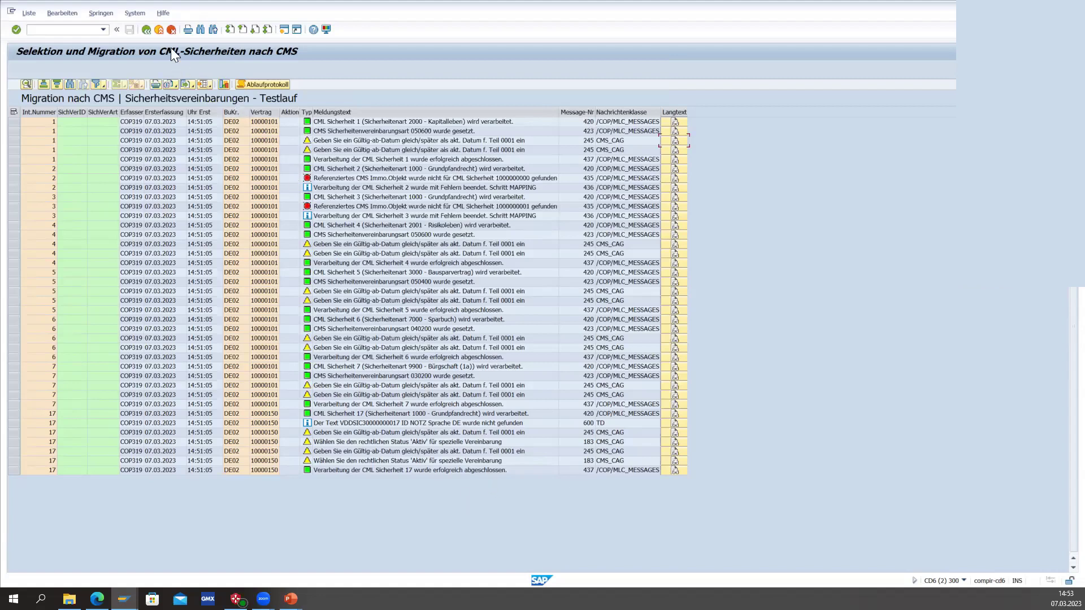
pyautogui.click(146, 28)
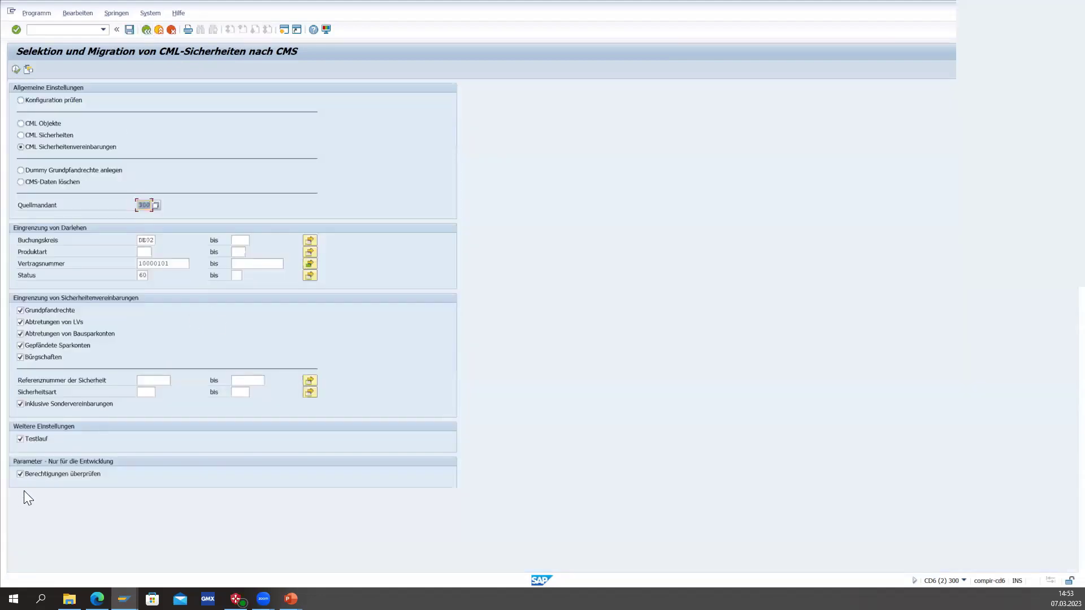
pyautogui.click(40, 440)
pyautogui.click(16, 70)
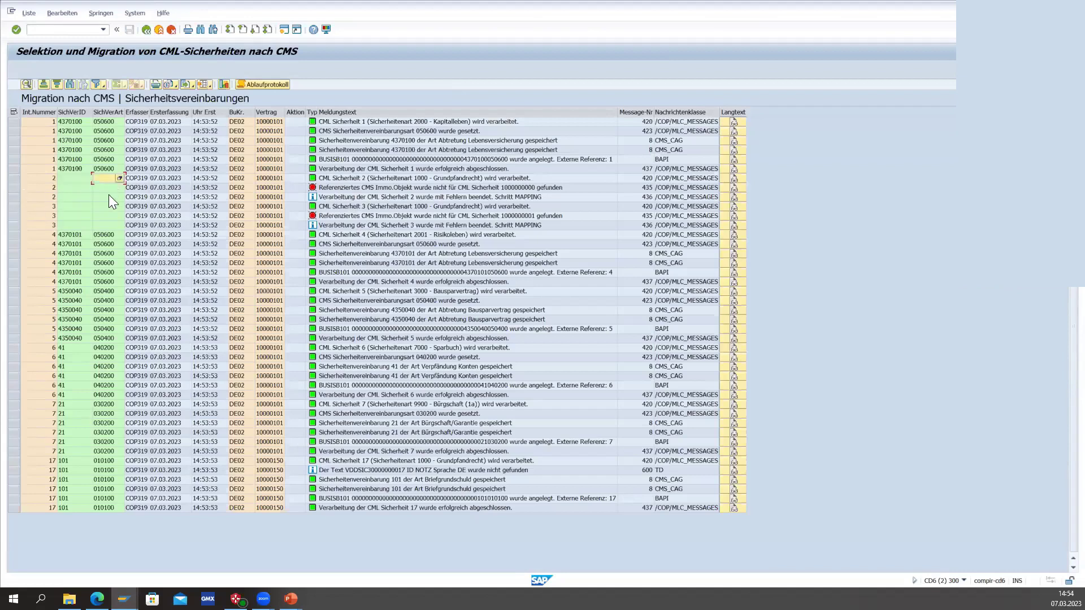
pyautogui.click(85, 179)
pyautogui.click(449, 144)
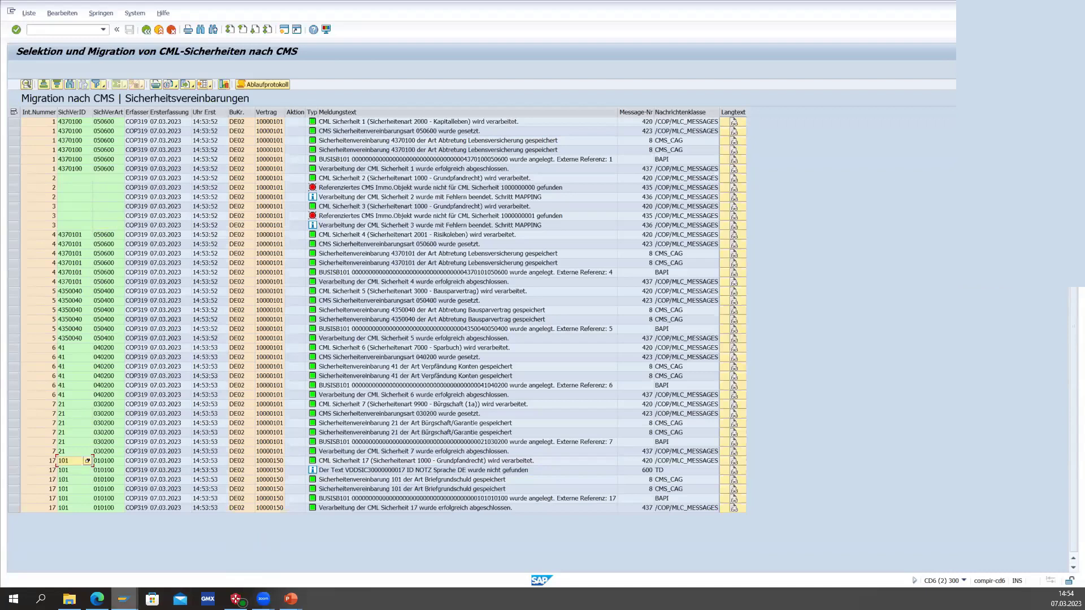
# In the contract display session, reload the loan contract and expand its Lasten under CMS-Sicherheiten
pyautogui.moveTo(124, 599)
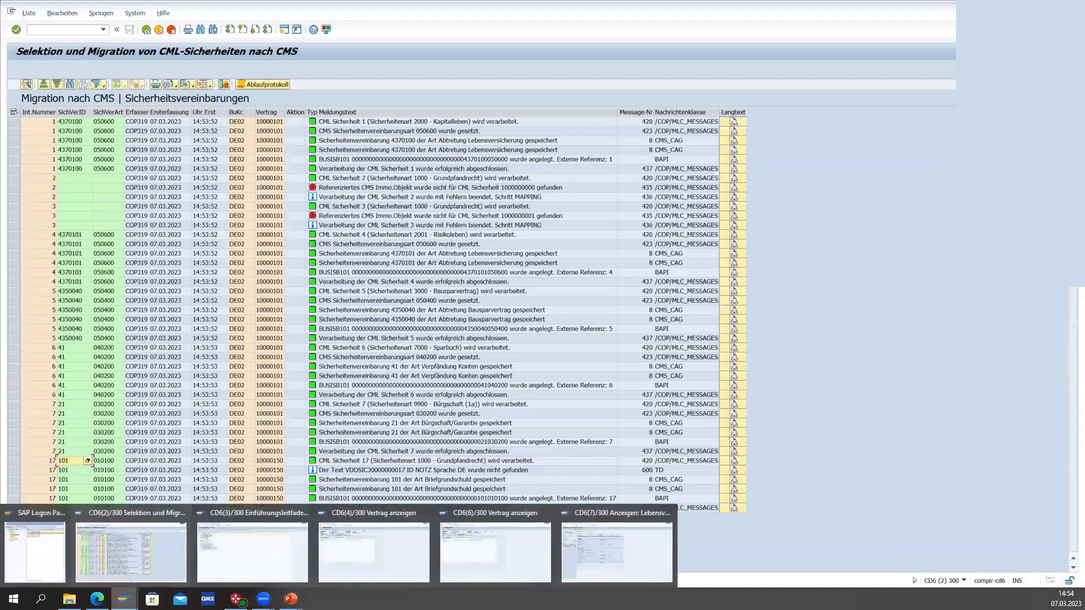
pyautogui.click(360, 555)
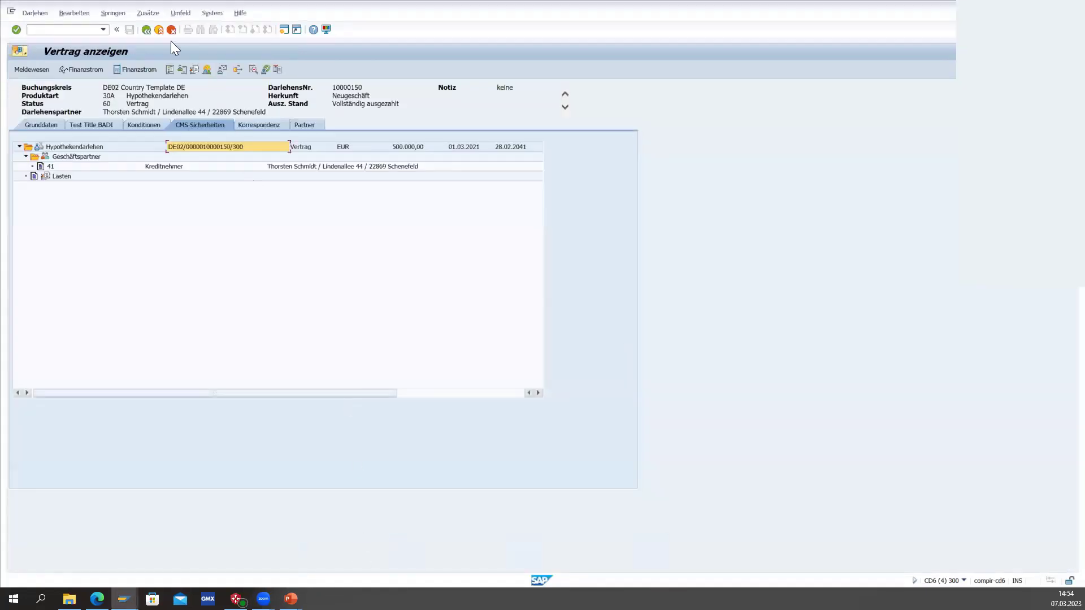
pyautogui.click(146, 29)
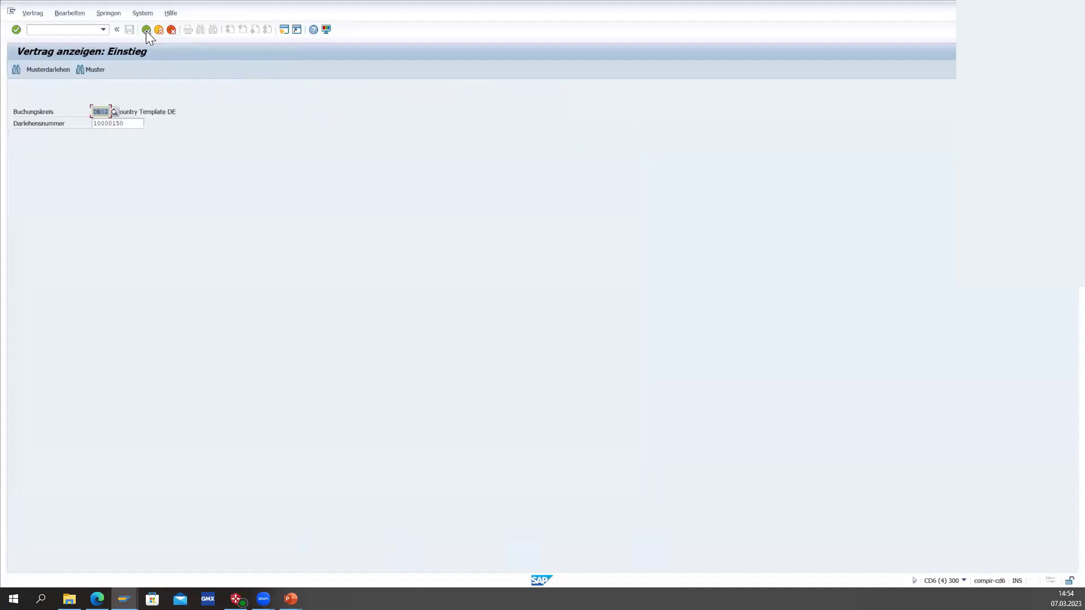
pyautogui.press('Return')
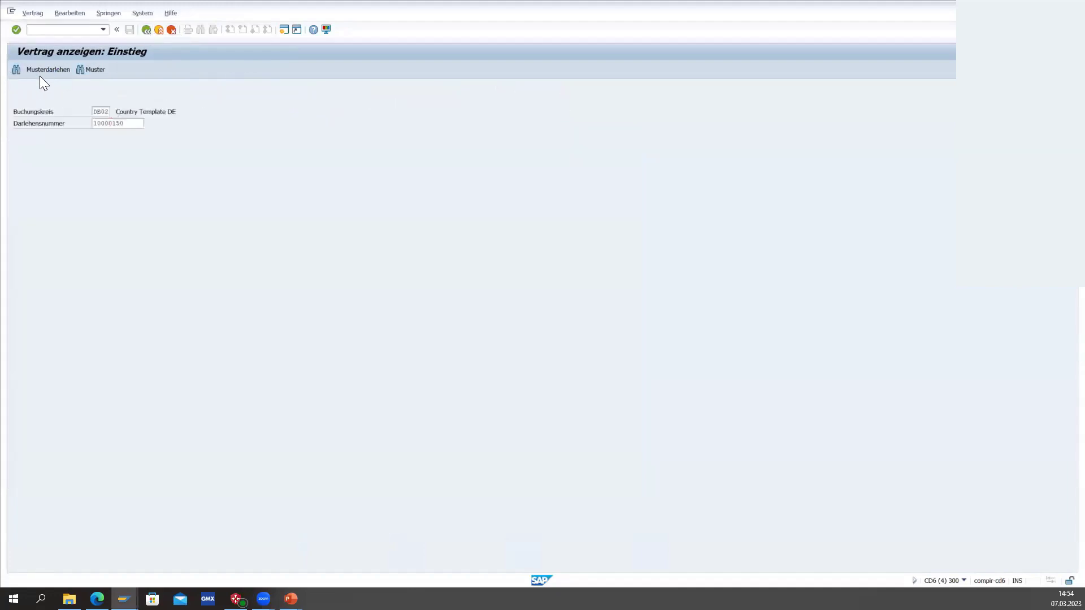
pyautogui.click(209, 124)
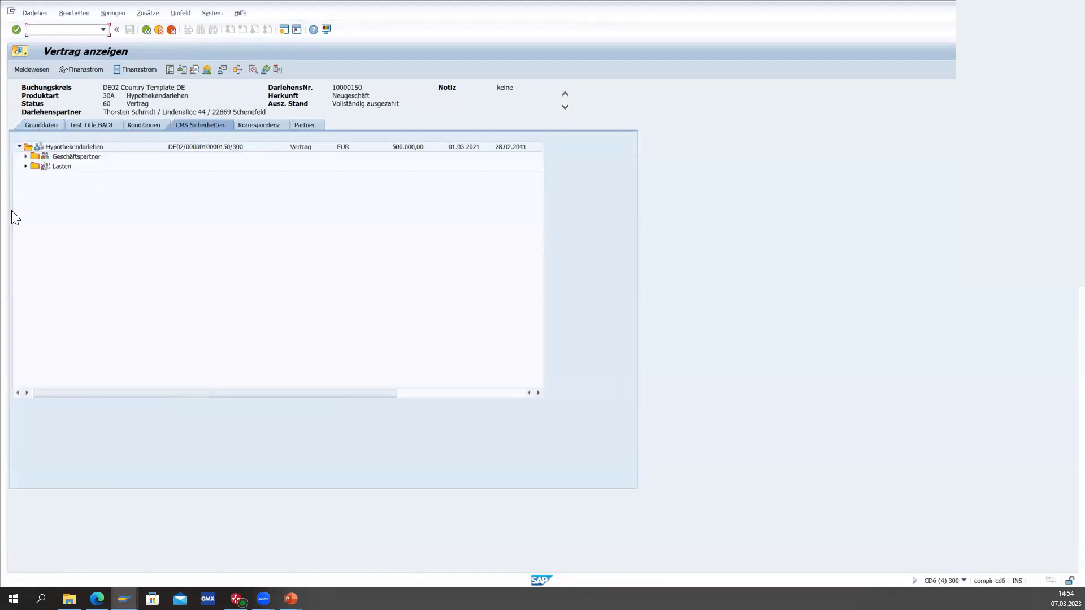
pyautogui.click(26, 166)
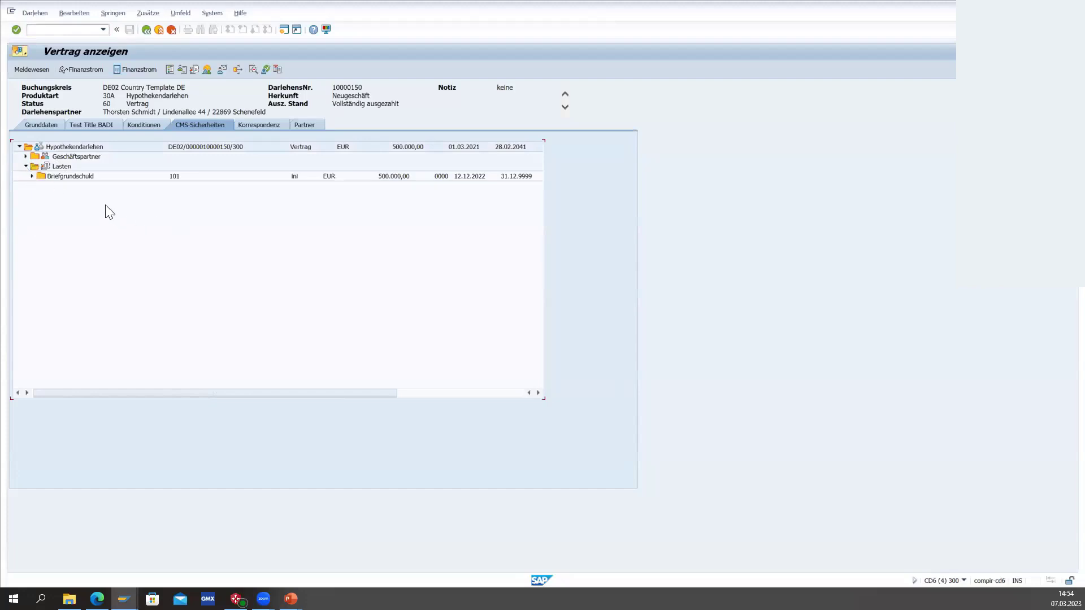
# Expand the Briefgrundschuld down to the Einfamilienhaus under its Lasten and examine the object's subentries
pyautogui.click(177, 175)
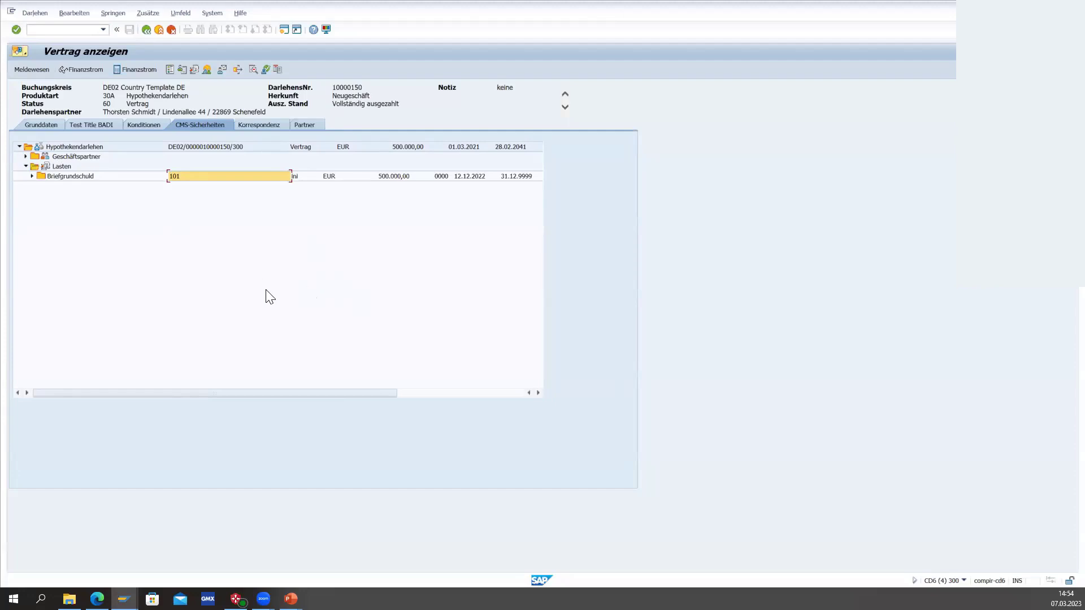
pyautogui.click(32, 176)
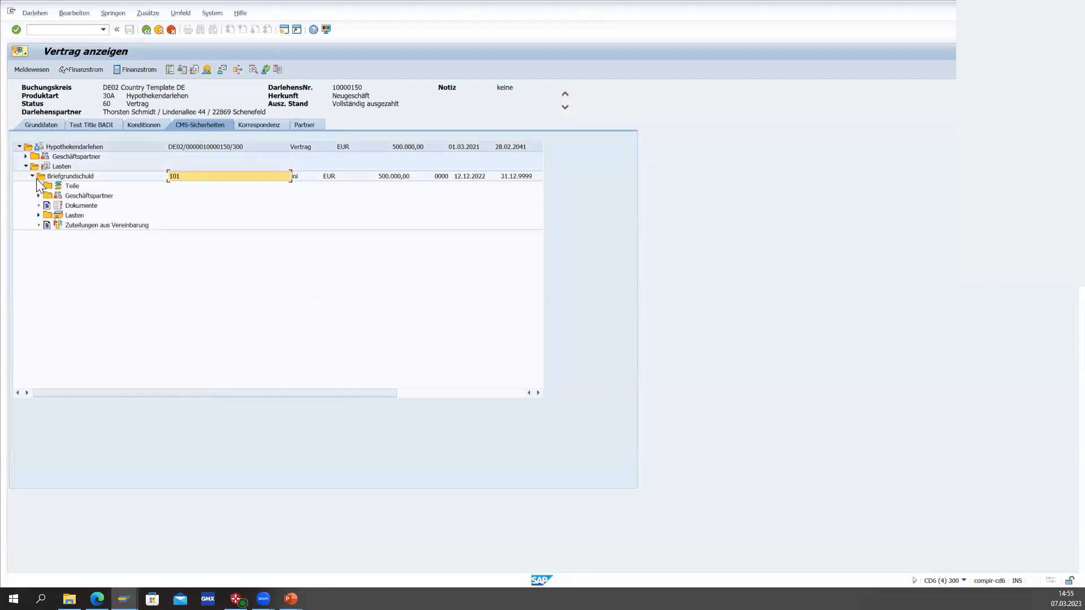
pyautogui.click(39, 216)
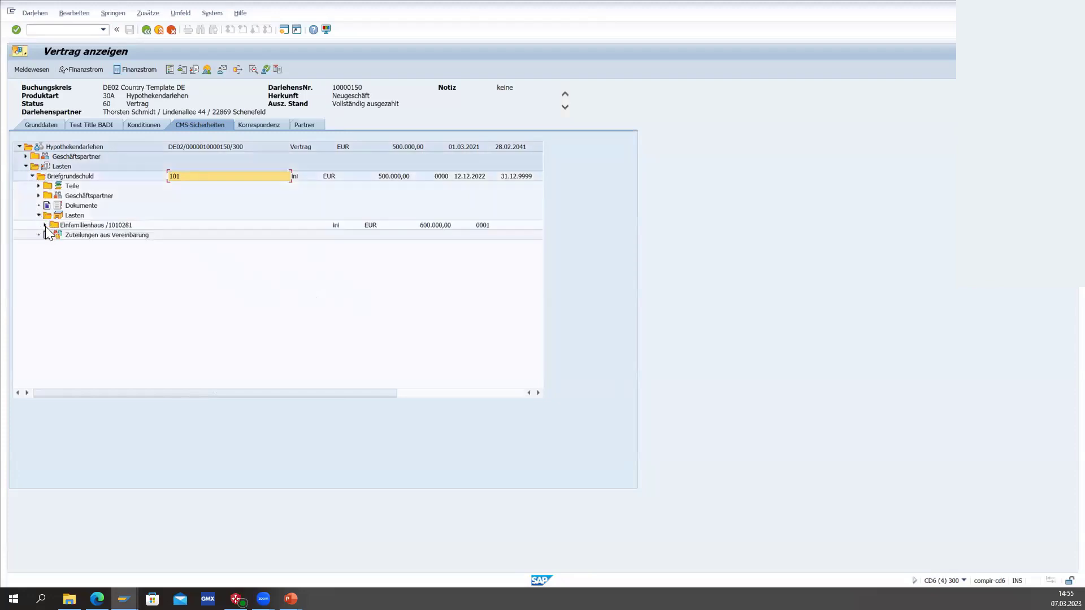
pyautogui.click(44, 226)
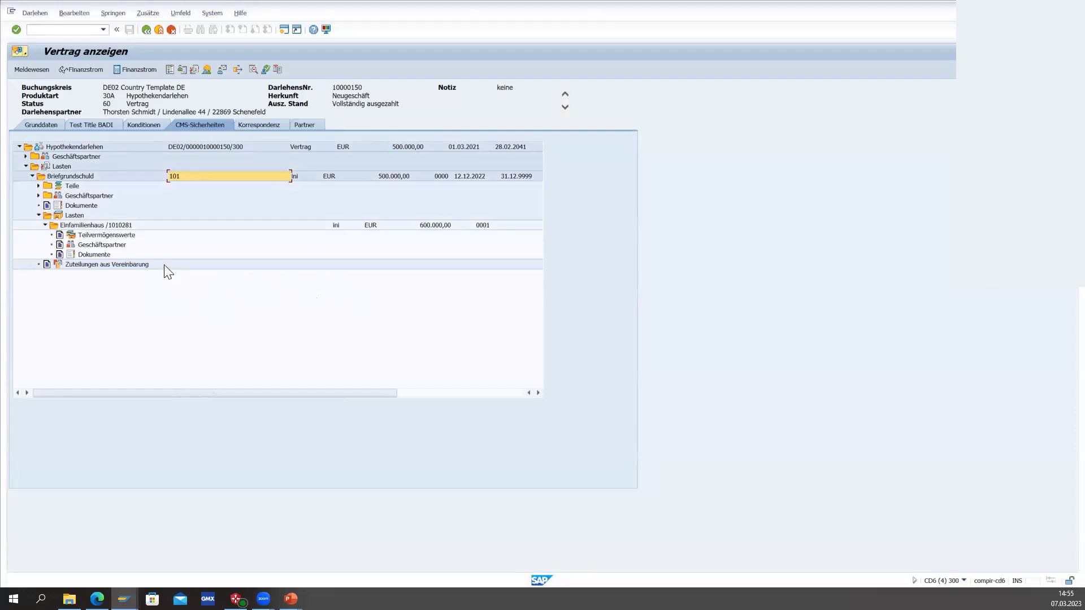
pyautogui.click(110, 234)
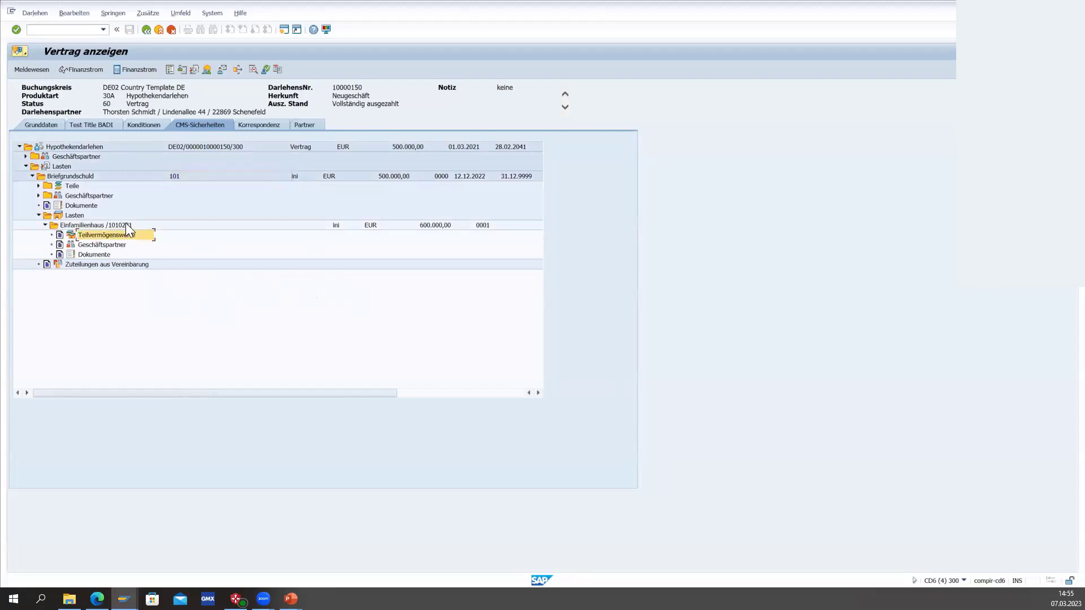
# Open Briefgrundschuld 101, examine its Nominalwert under Allgemeines, and return to the Lasten of the contract
pyautogui.click(182, 176)
pyautogui.doubleClick(176, 176)
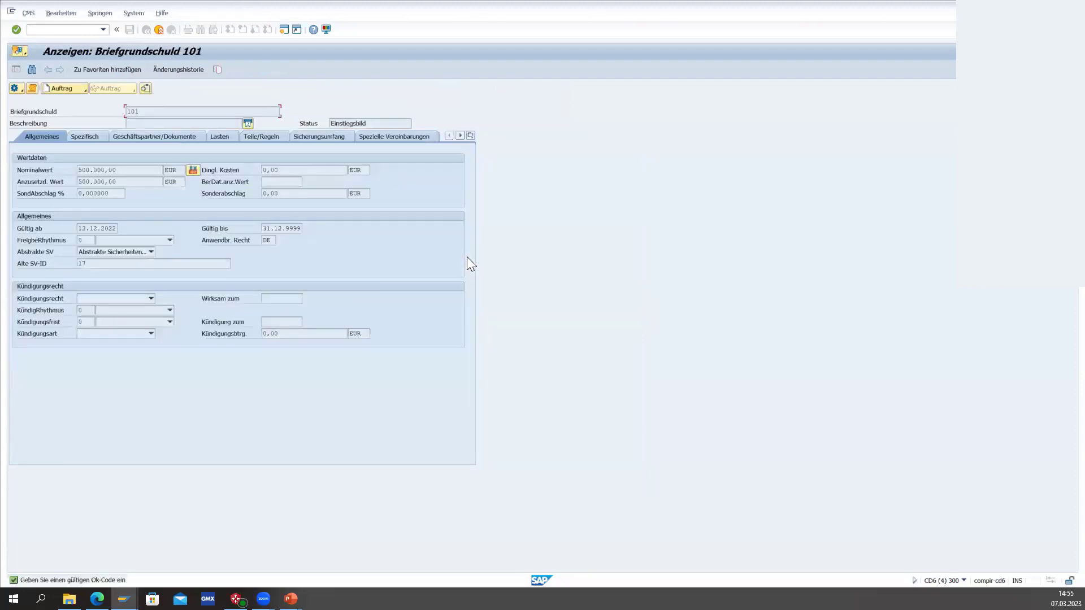
pyautogui.click(121, 179)
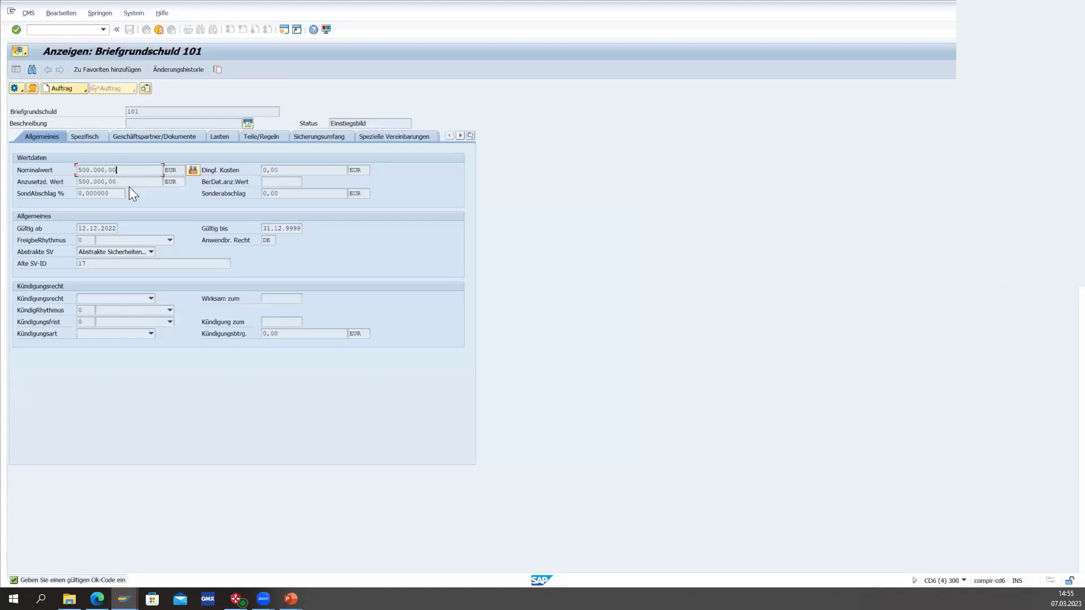
pyautogui.click(158, 29)
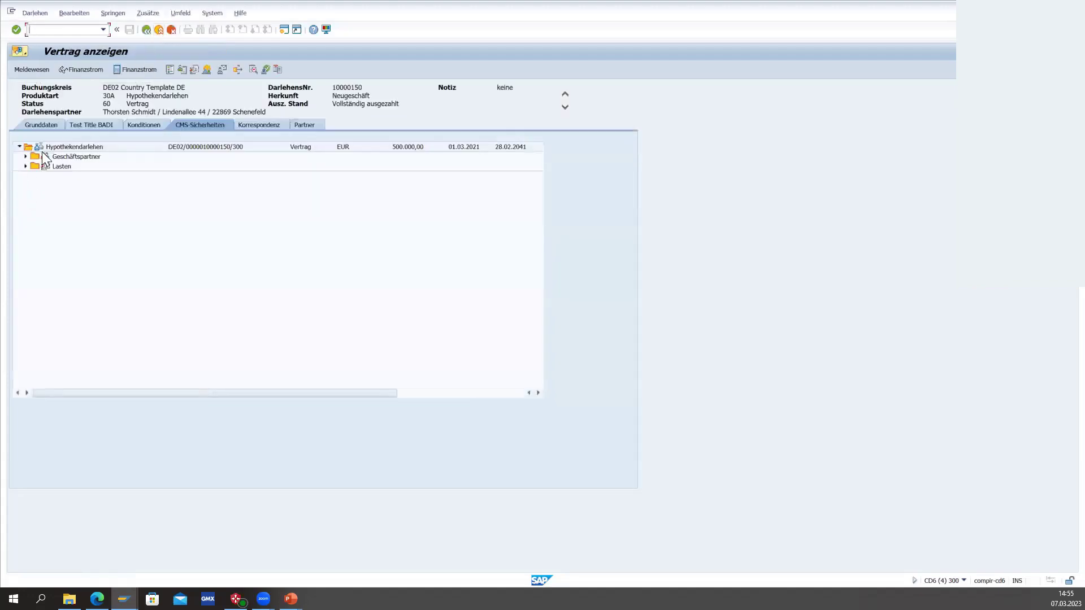
pyautogui.click(25, 166)
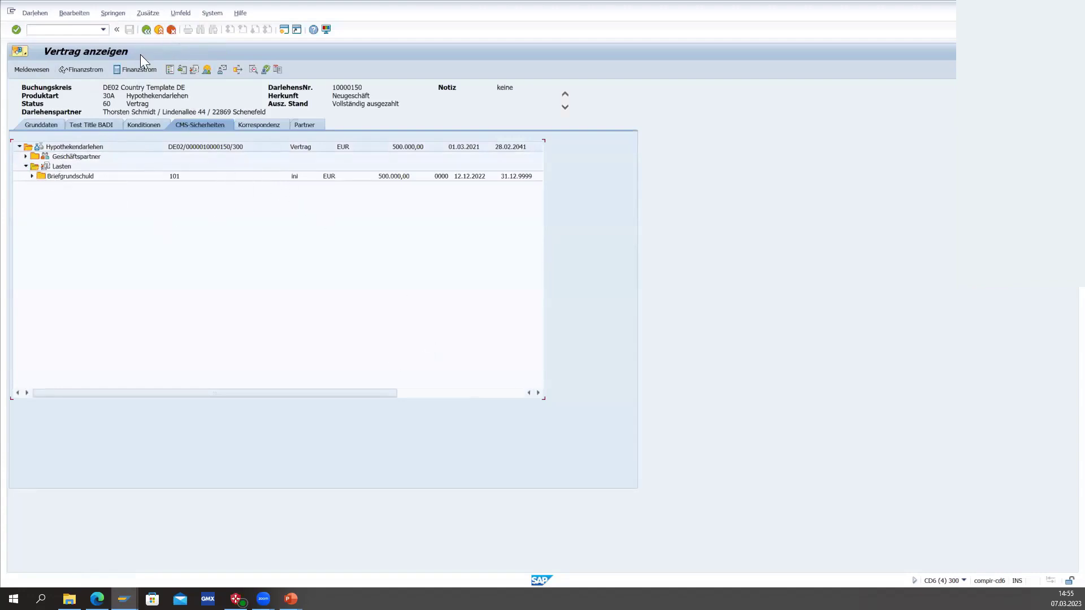
# Return to the contract display entry screen and display the other migrated loan contract by its Darlehensnummer
pyautogui.click(145, 31)
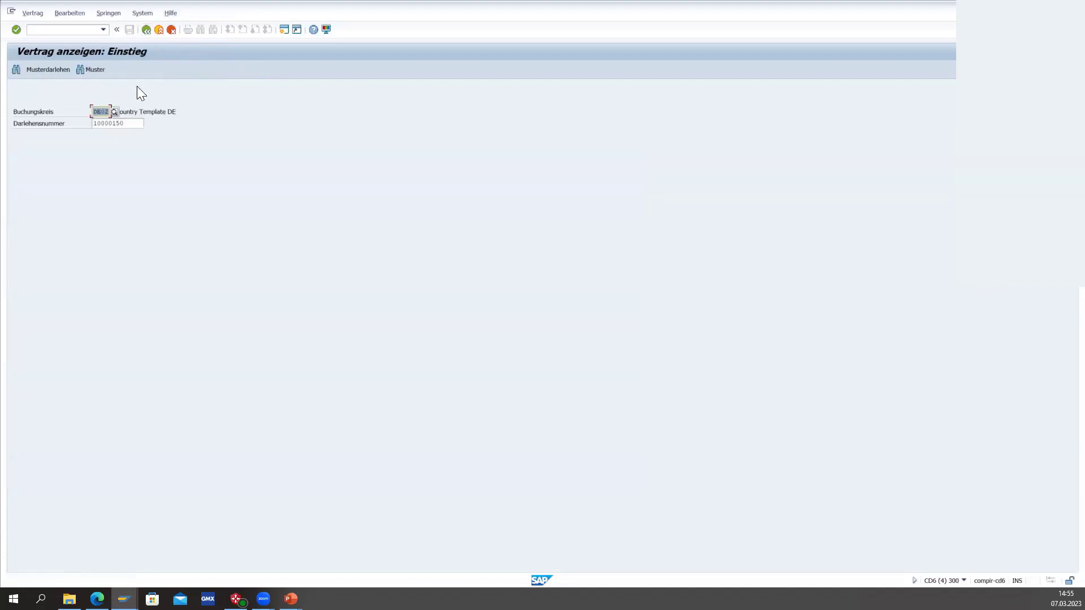
pyautogui.click(131, 123)
pyautogui.press('BackSpace')
pyautogui.press('BackSpace')
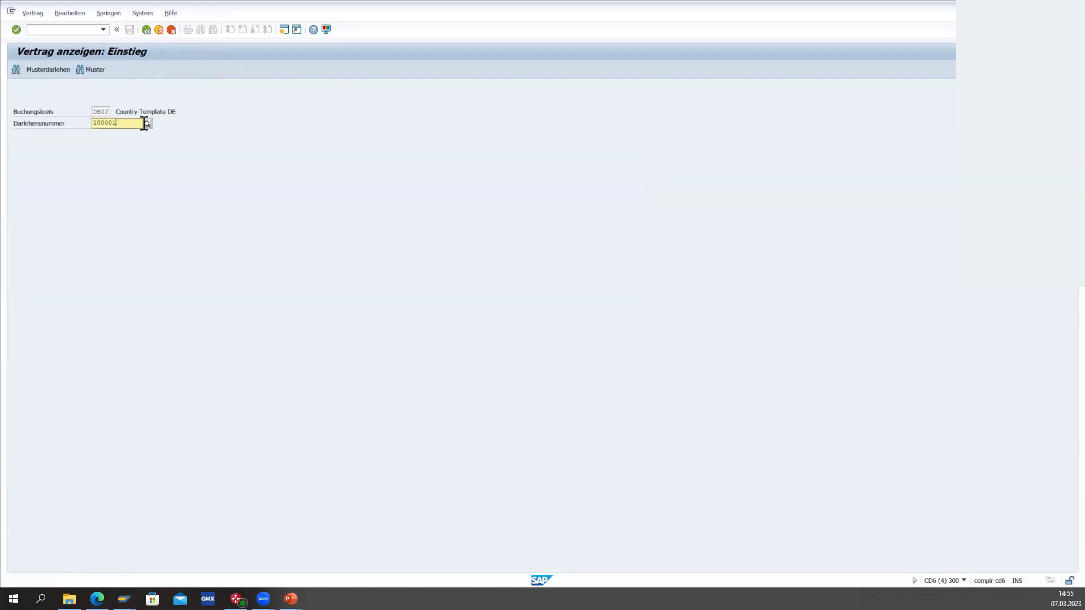
pyautogui.press('BackSpace')
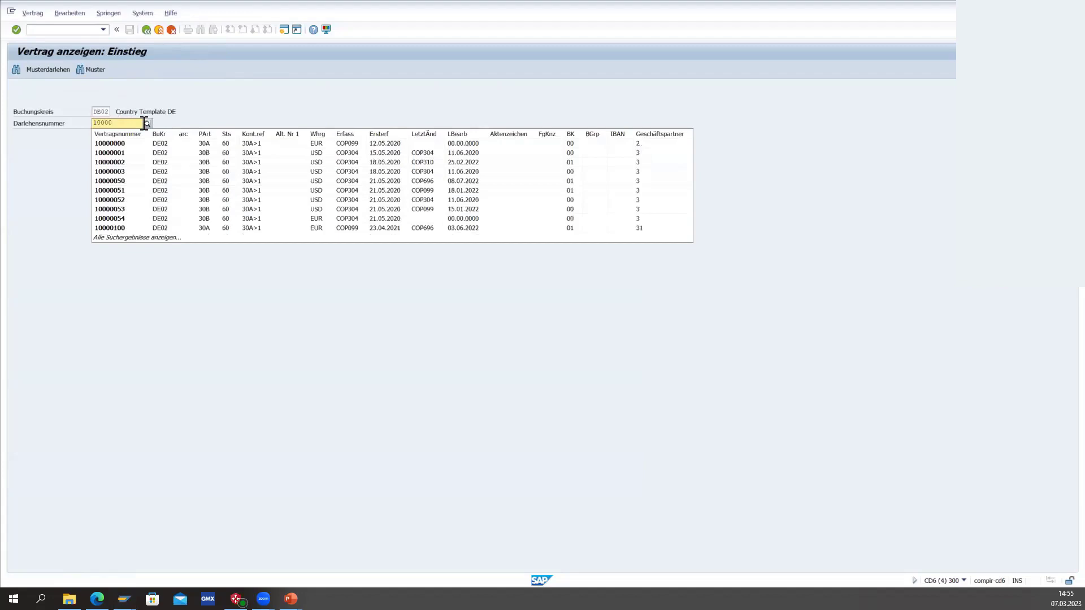
pyautogui.write('101')
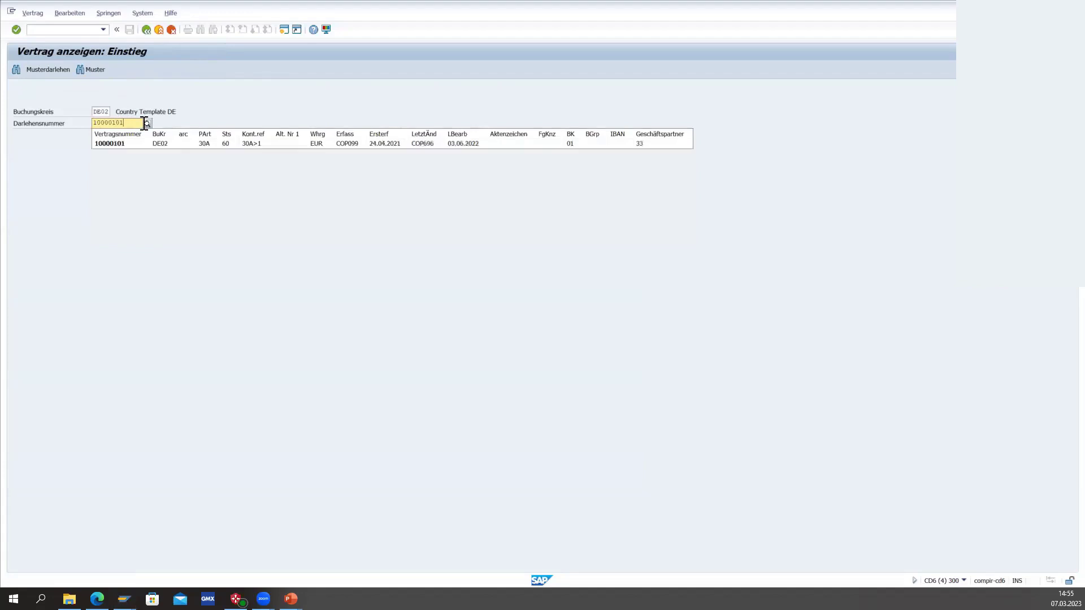
pyautogui.press('Return')
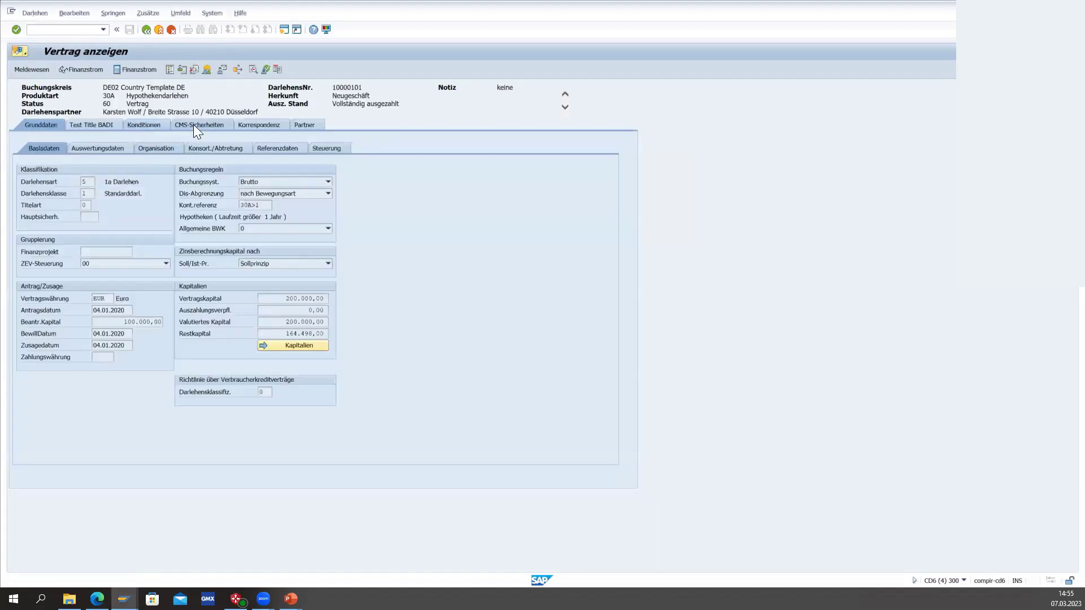
# Expand Lasten under CMS-Sicherheiten and examine the listed agreements from Abtretung Lebensversicherung to Bürgschaft/Garantie
pyautogui.click(193, 125)
pyautogui.click(35, 164)
pyautogui.click(26, 166)
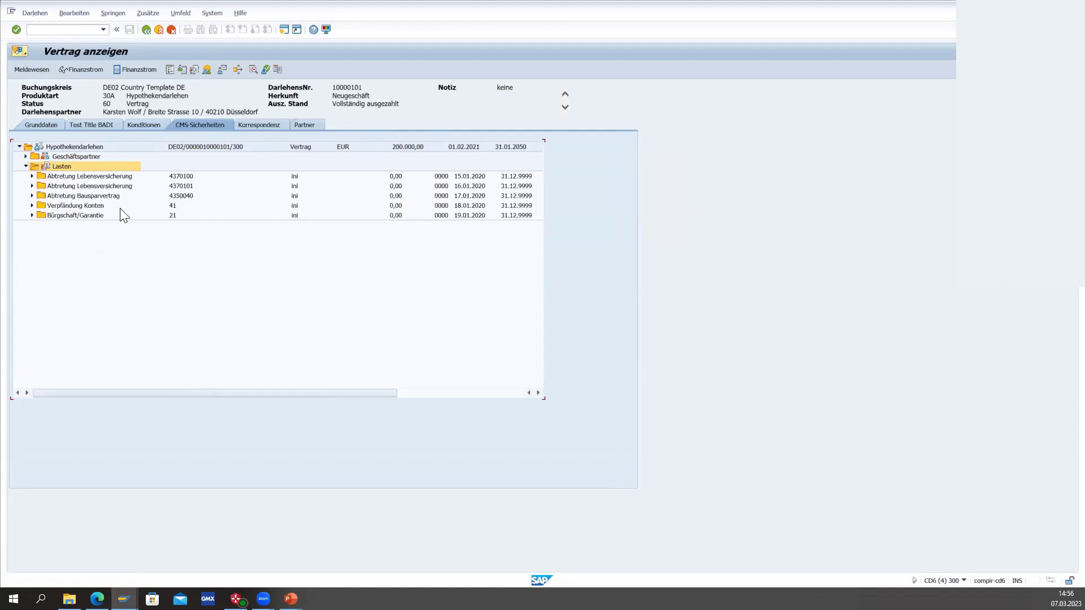
pyautogui.click(62, 219)
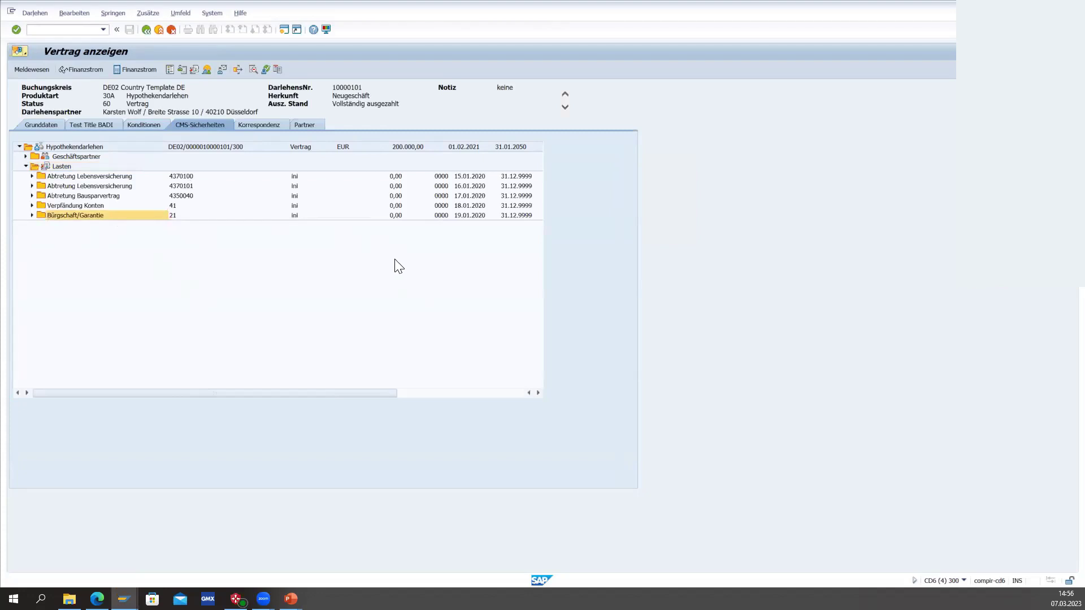
# Compare the SichVerID entries in the migration log with the contract's agreements, and return to the contract display
pyautogui.hotkey('alt', 'Tab')
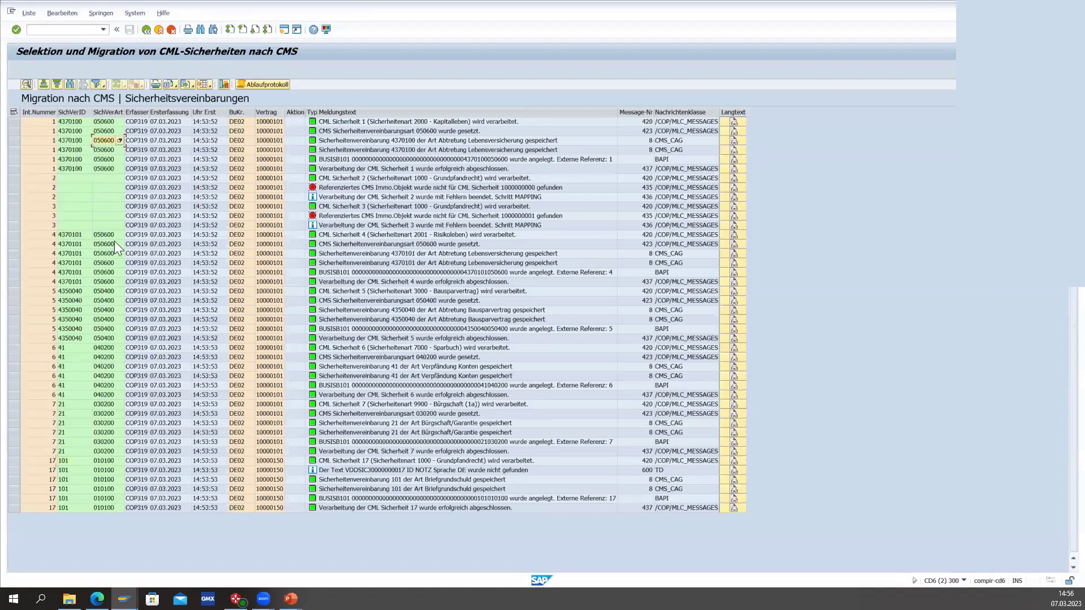
pyautogui.click(71, 261)
pyautogui.click(63, 433)
pyautogui.doubleClick(542, 395)
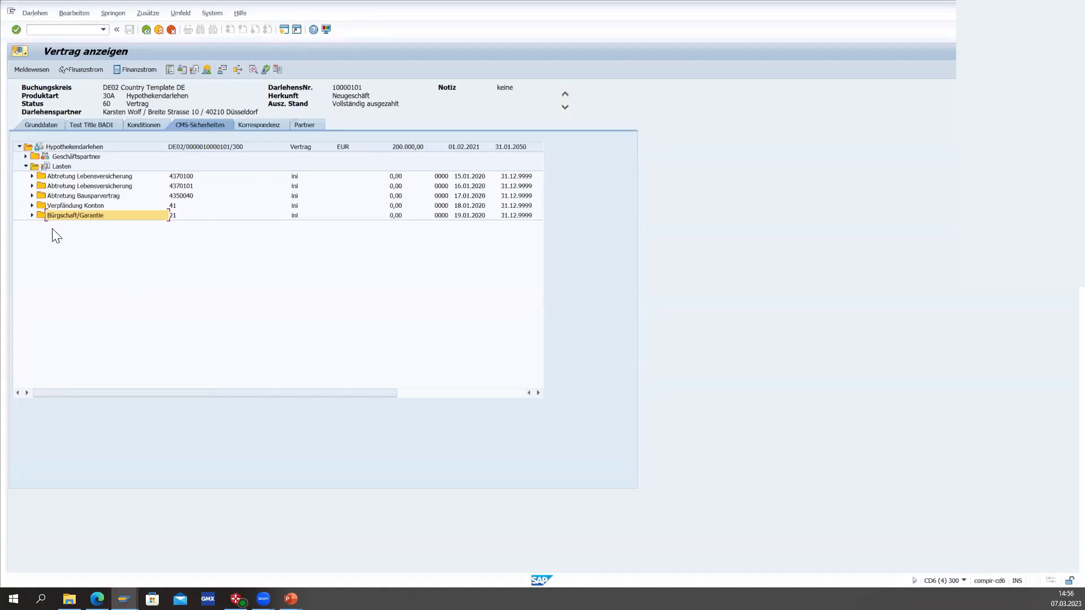
# Expand the first Abtretung Lebensversicherung down to the Lebensversicherung under its Lasten and examine the linked object
pyautogui.click(32, 176)
pyautogui.click(39, 215)
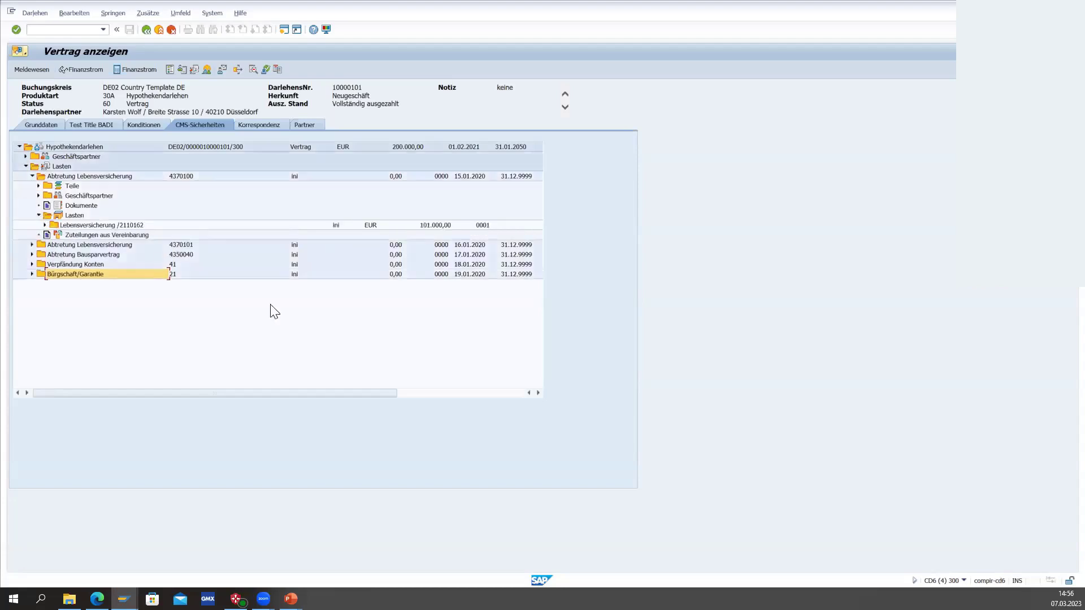
pyautogui.click(44, 225)
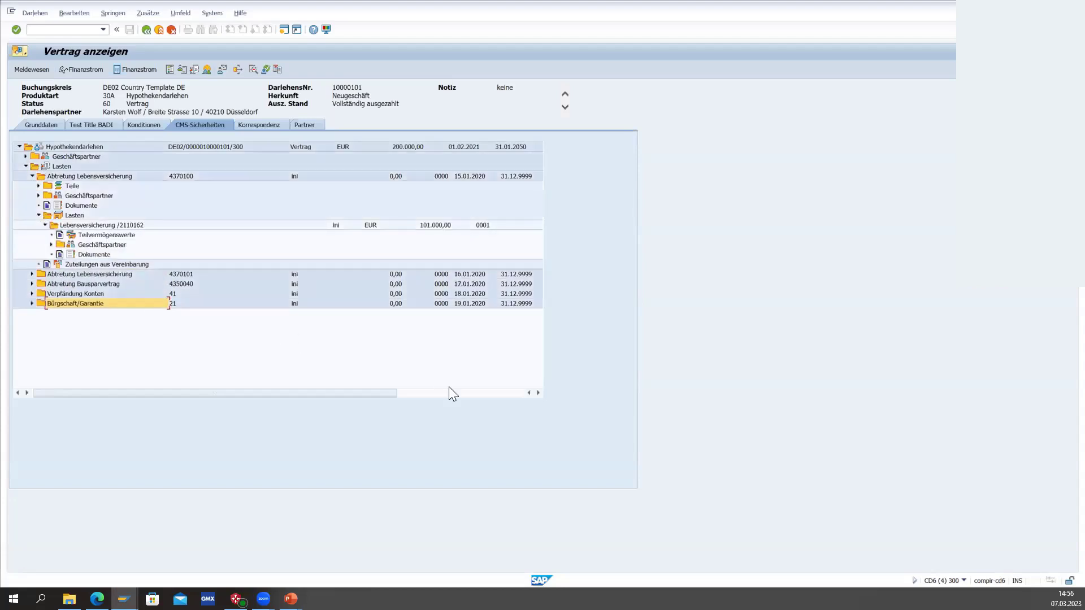
pyautogui.click(100, 225)
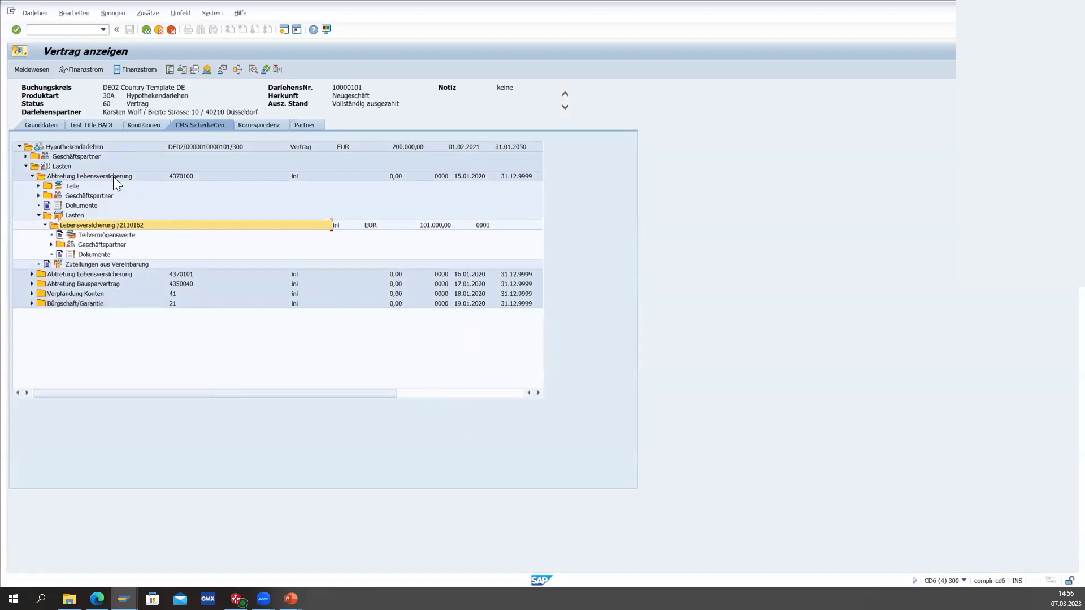
pyautogui.click(169, 148)
pyautogui.click(144, 225)
# Leave the contract display and switch to the running PowerPoint slide show
pyautogui.click(161, 30)
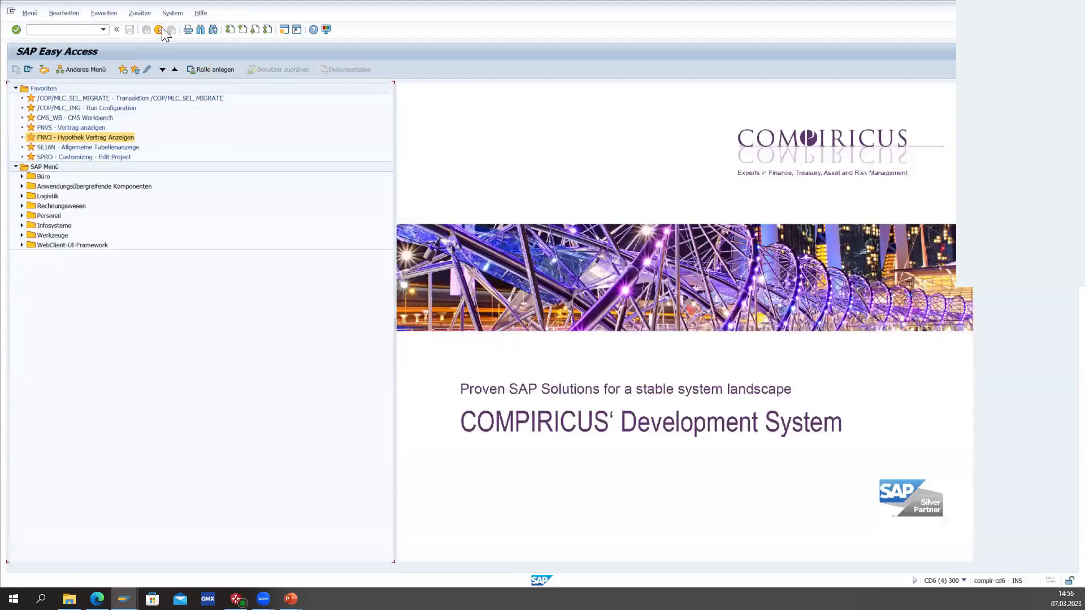
pyautogui.moveTo(291, 599)
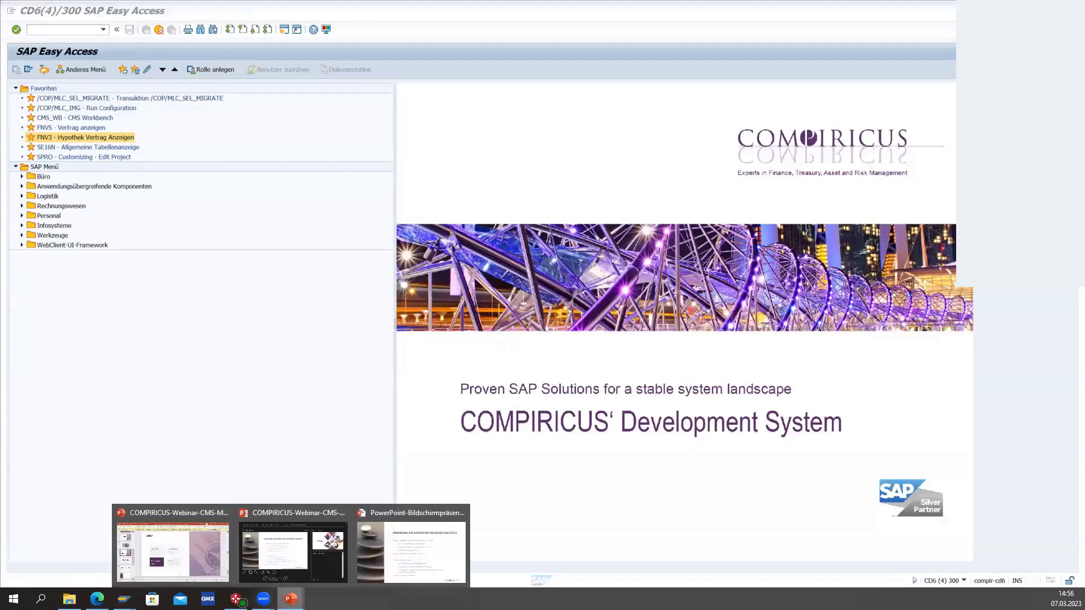
pyautogui.click(402, 561)
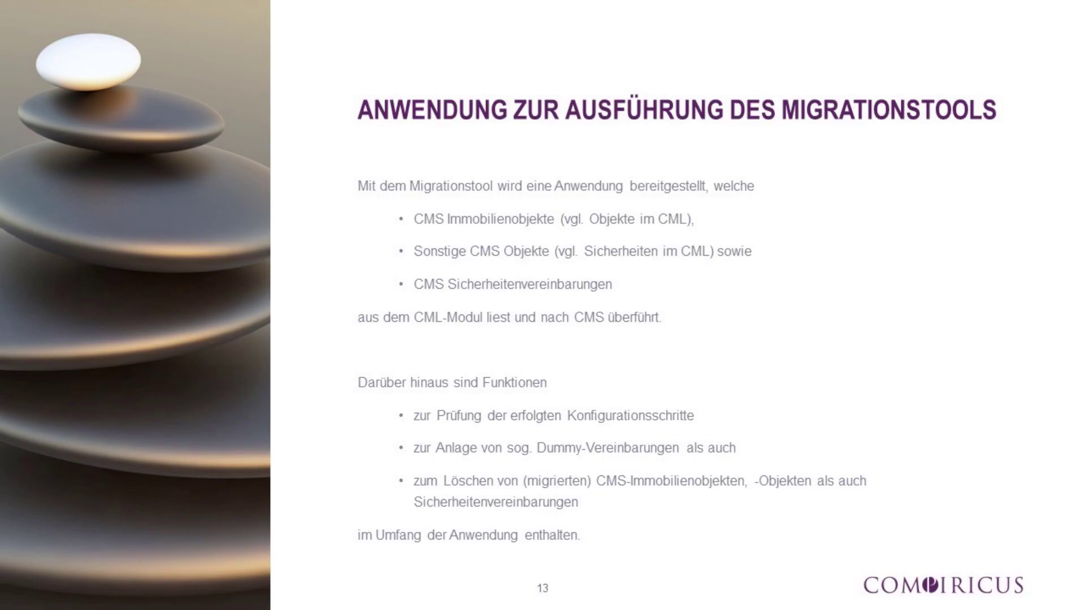